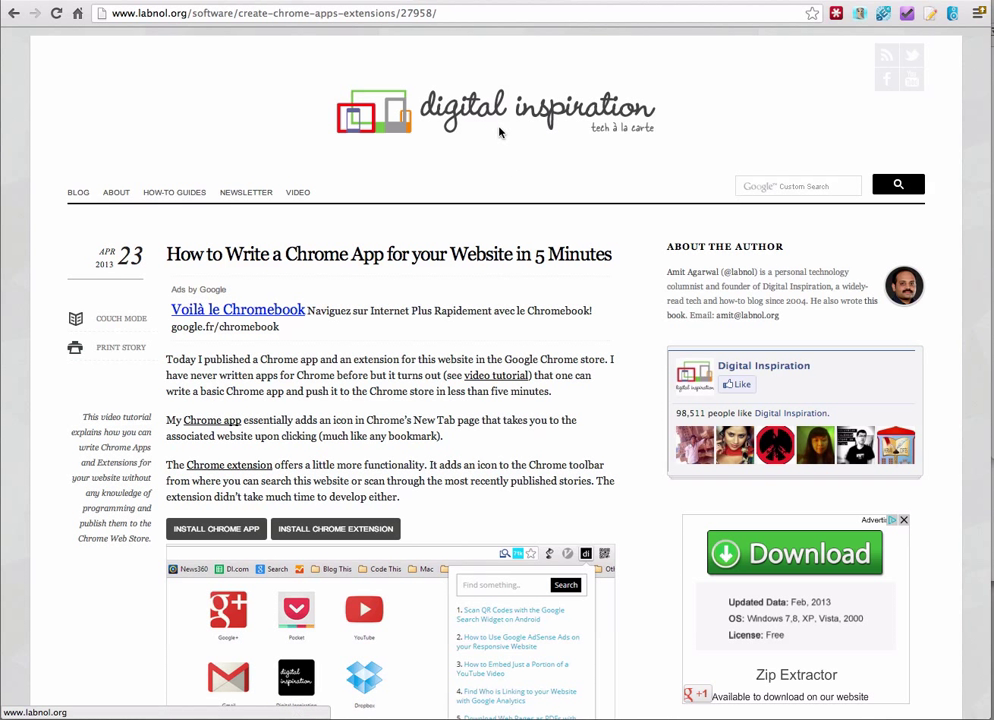
Read through the article's sections on writing a Chrome app, publishing it and creating a Chrome extension.
scroll(492, 304, down, 1)
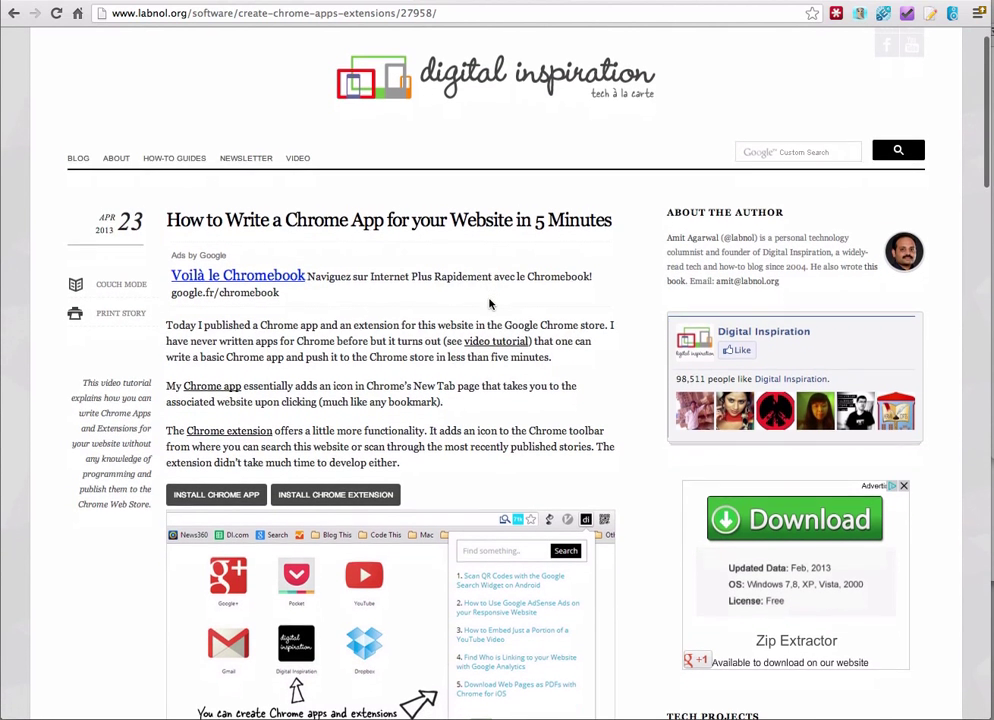
scroll(443, 318, down, 2)
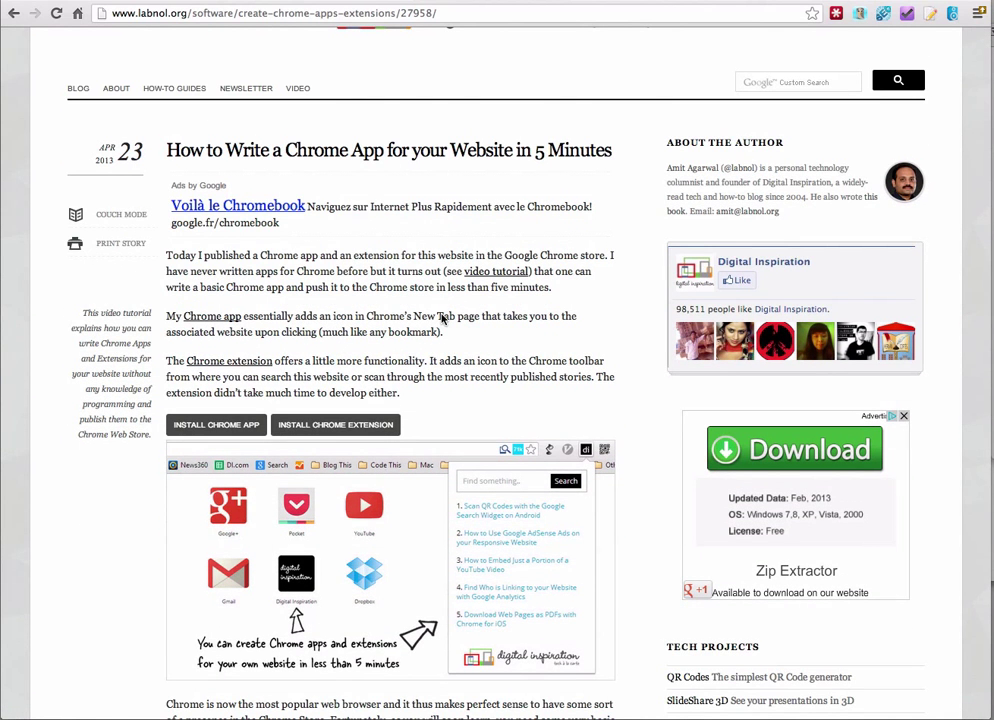
scroll(443, 318, down, 15)
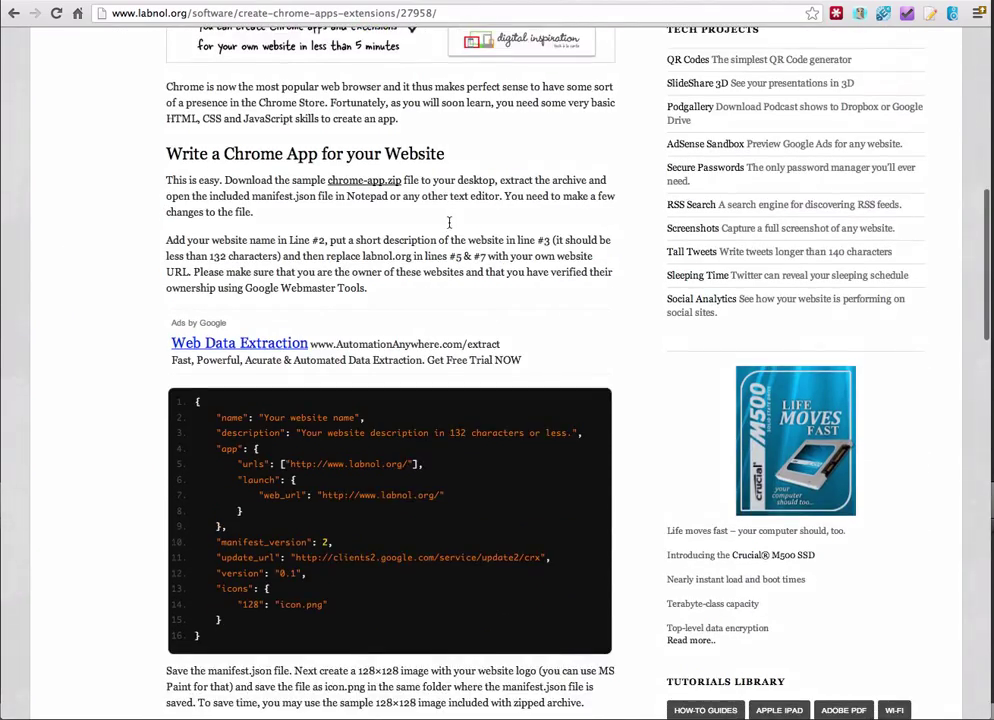
scroll(450, 226, down, 3)
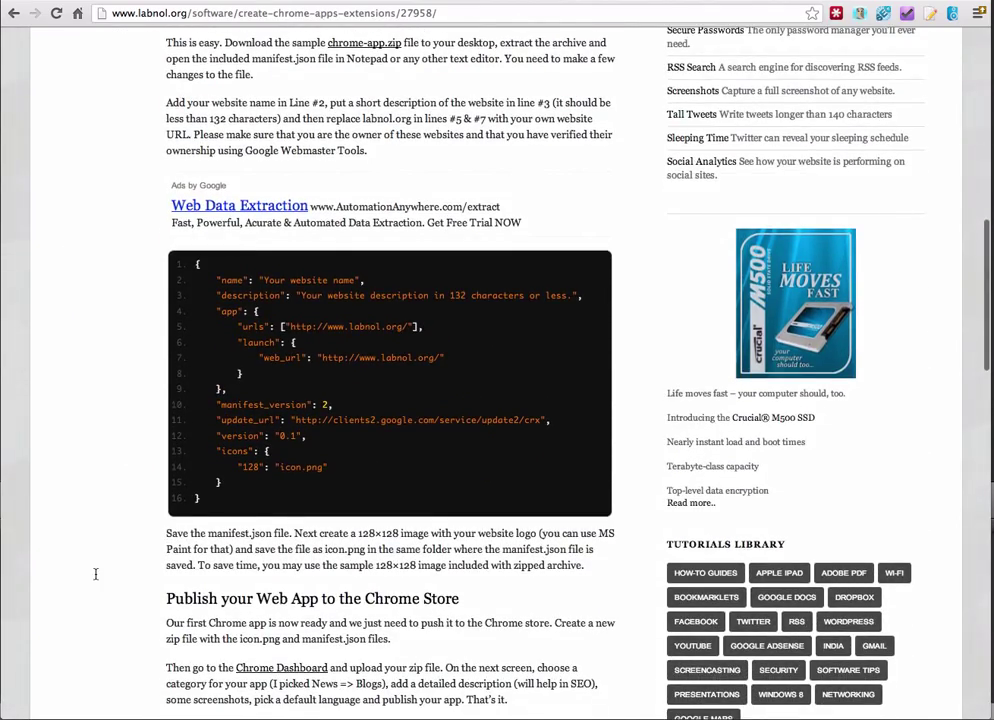
scroll(96, 296, up, 5)
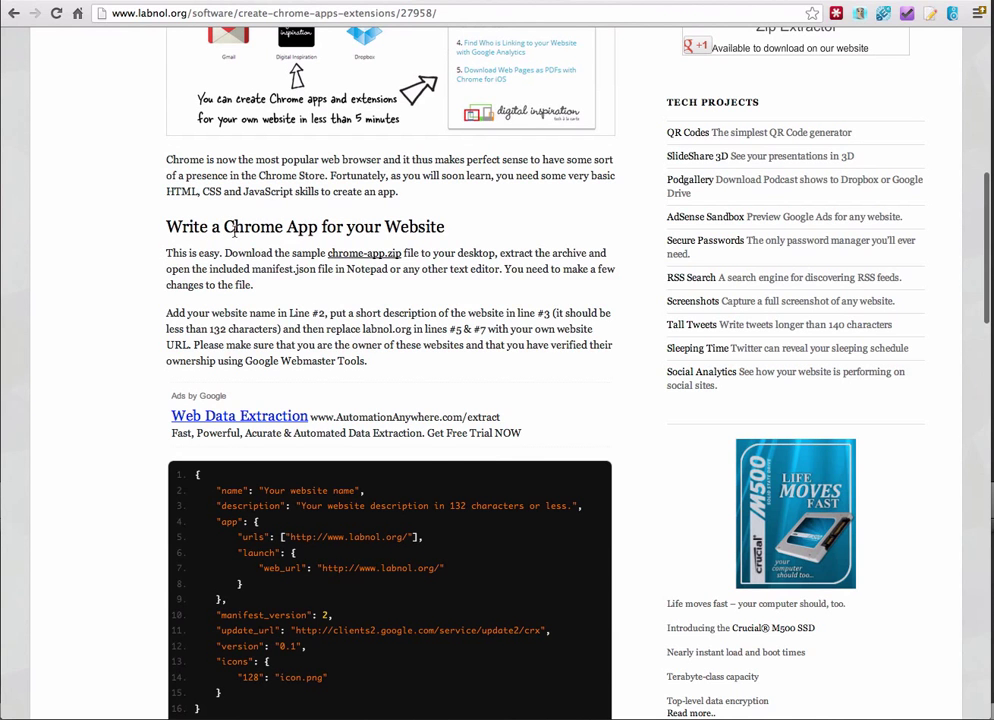
scroll(106, 324, down, 13)
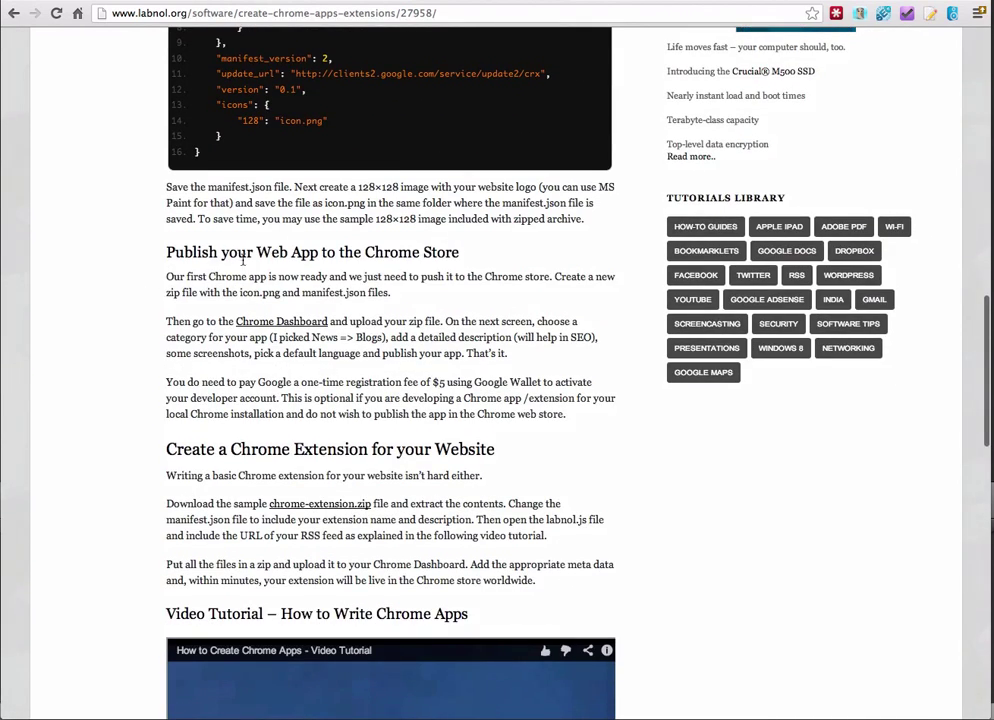
scroll(180, 398, down, 4)
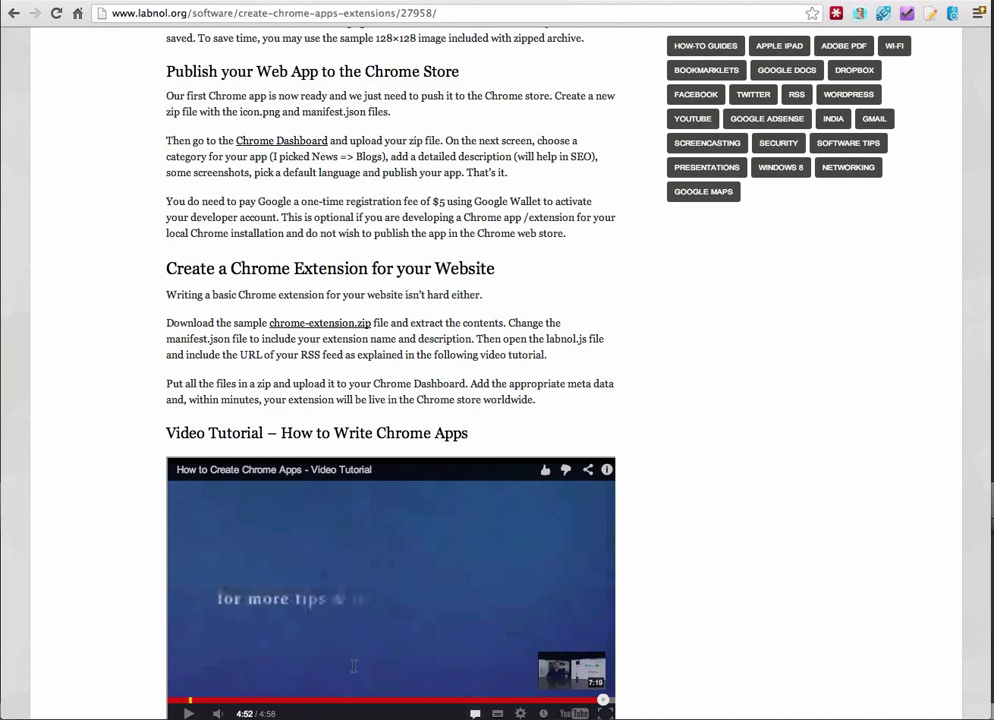
Switch to Finder, extract chrome-extension.zip in the Bureau folder and open the extracted chrome-extension folder.
click(428, 714)
click(497, 325)
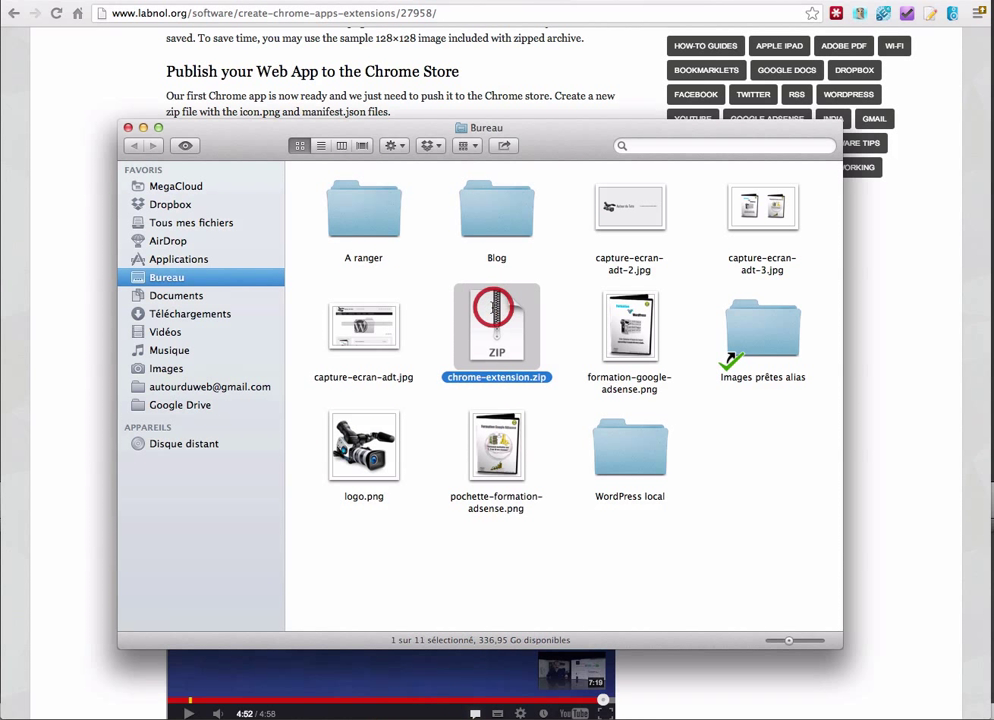
double_click(504, 345)
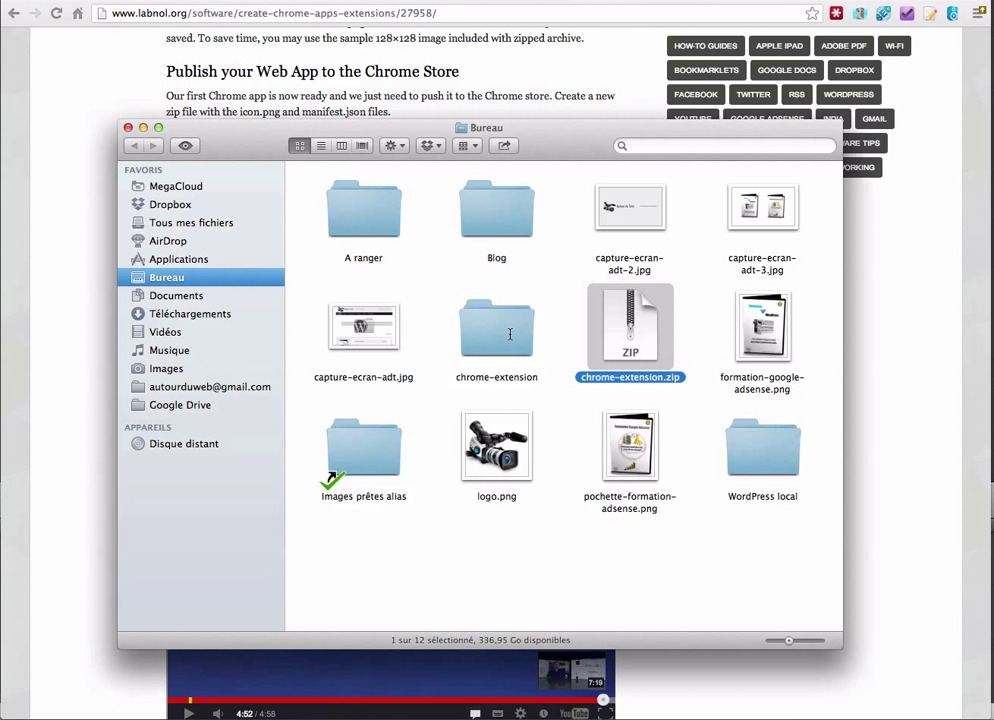
click(505, 331)
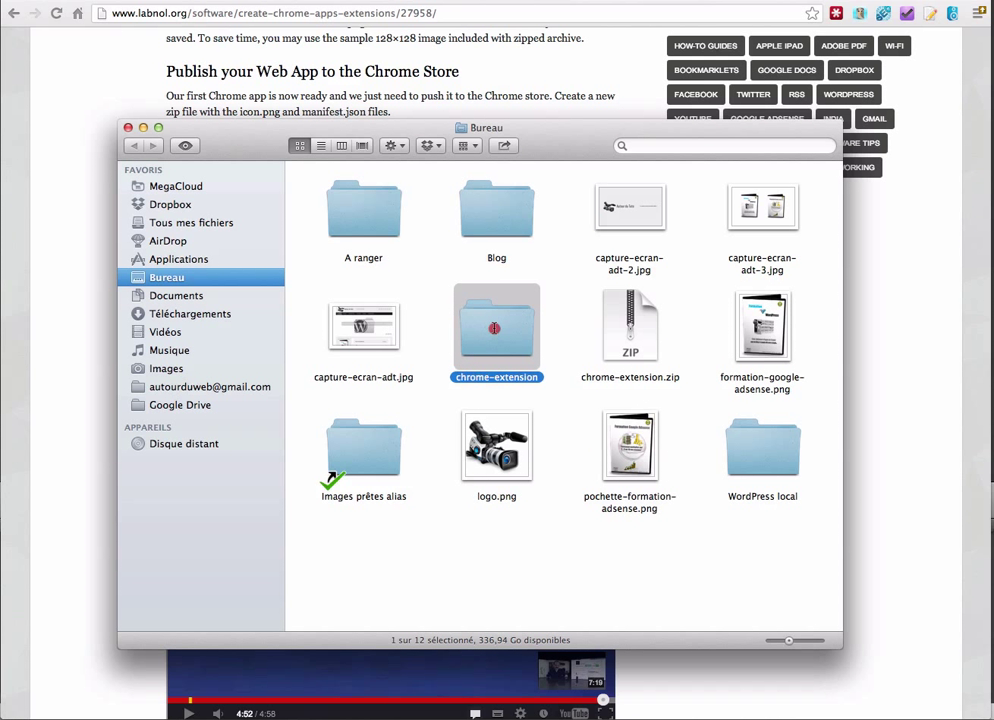
double_click(494, 328)
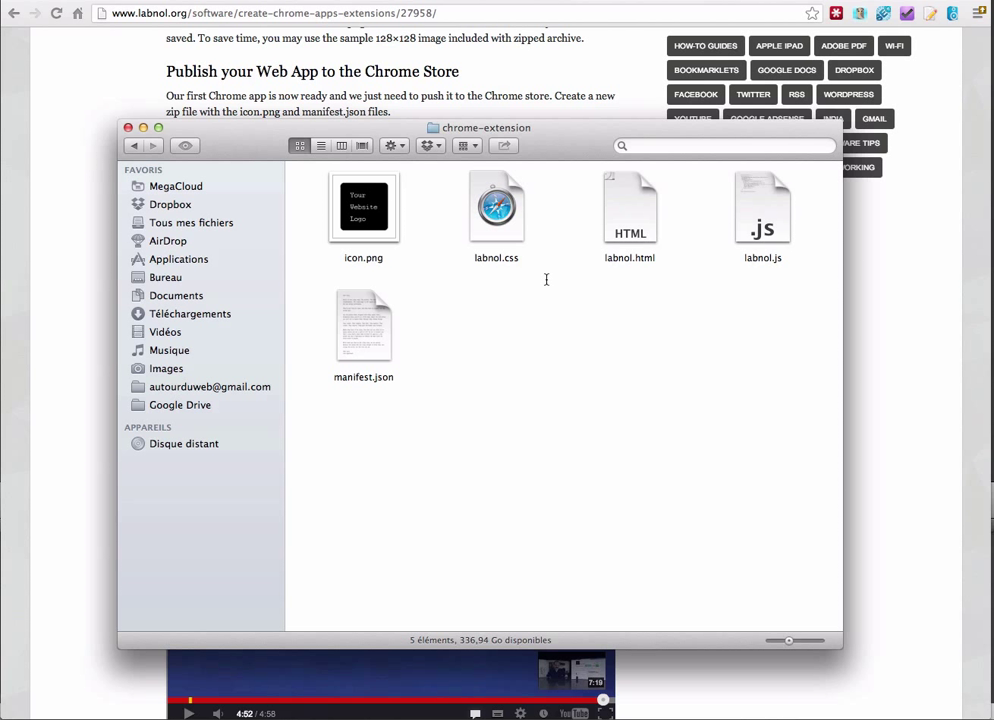
Move logo.png from the Bureau folder into the chrome-extension folder and open that folder.
click(372, 190)
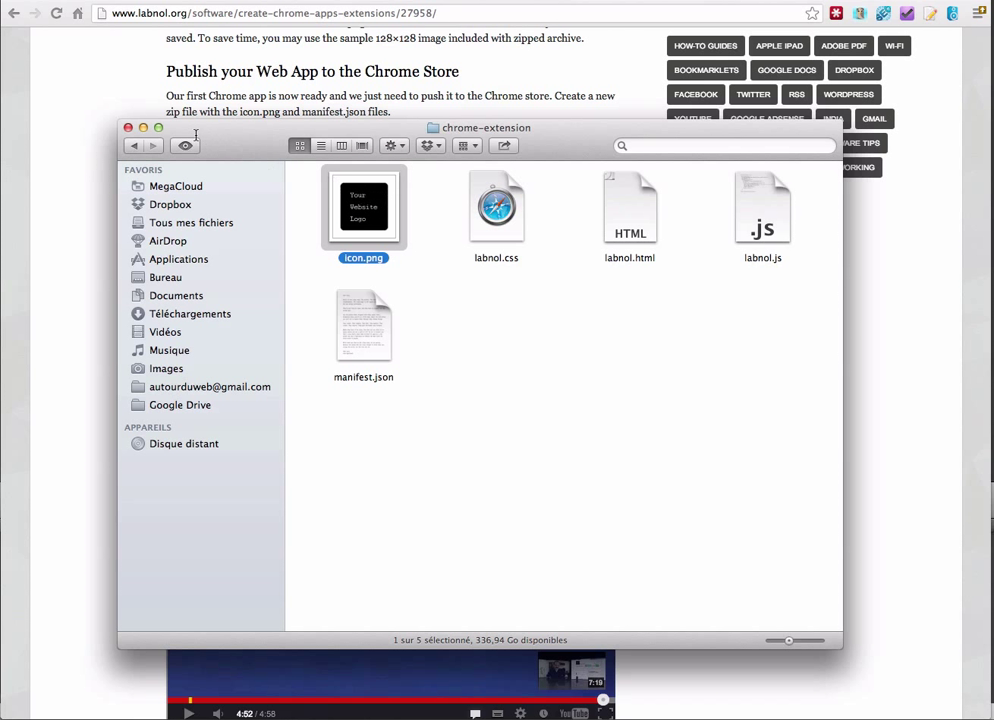
click(132, 145)
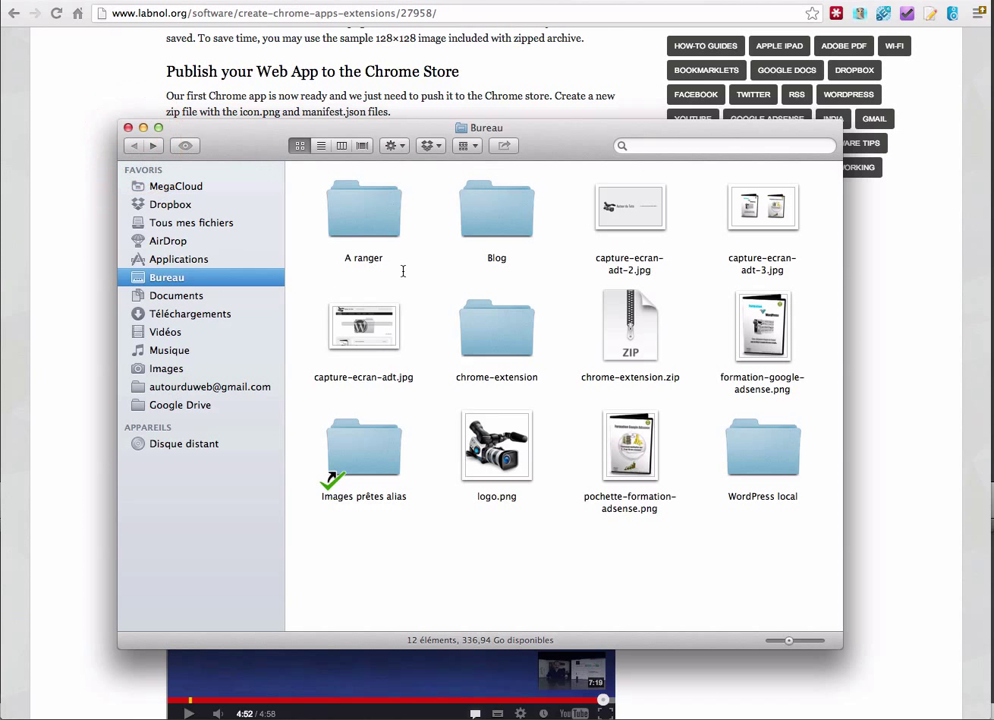
click(523, 433)
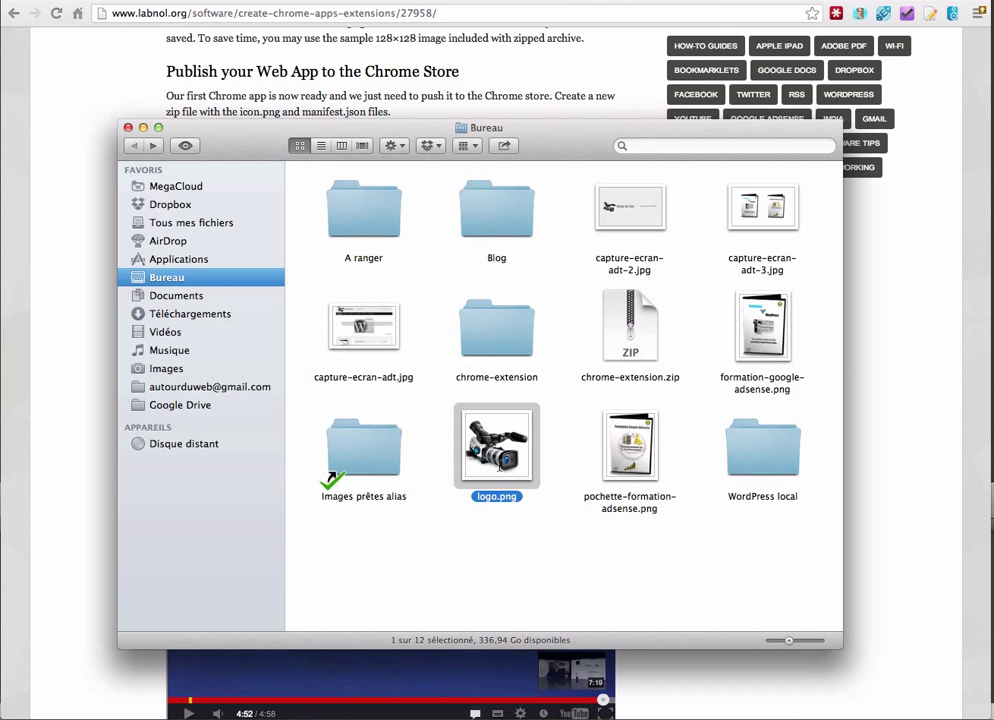
drag(497, 490, 494, 330)
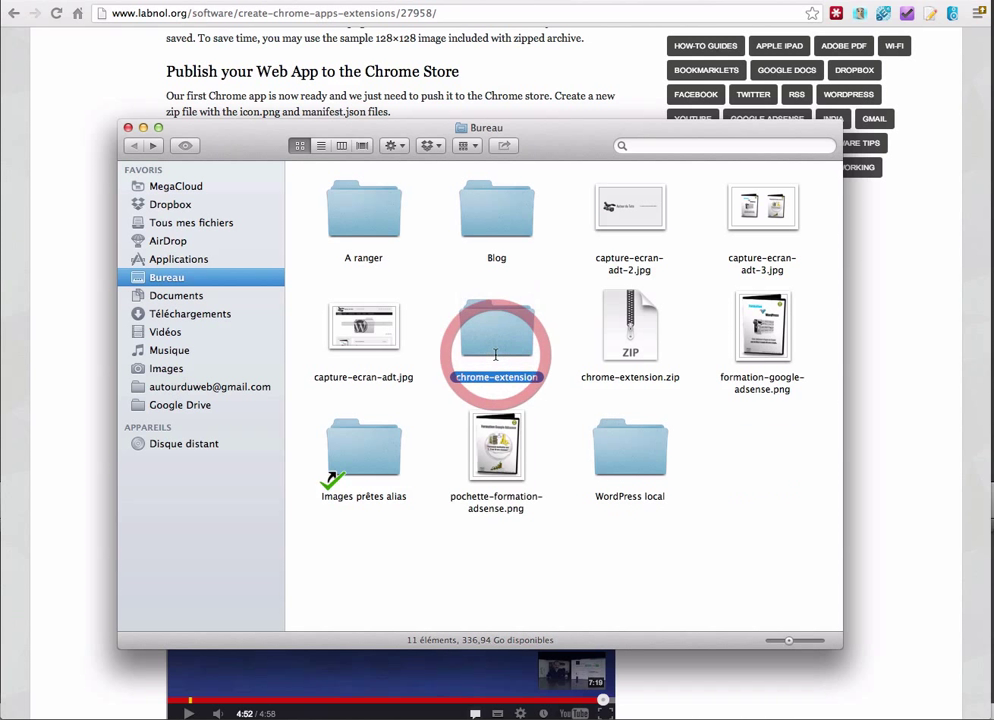
double_click(494, 330)
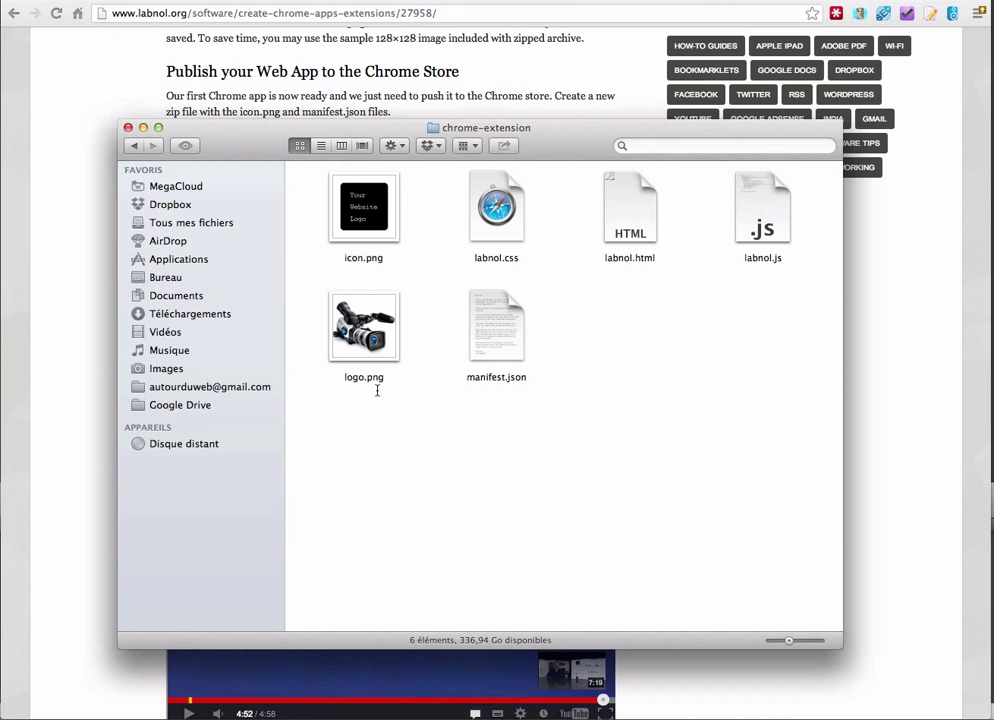
Replace the sample icon by moving icon.png to the trash and renaming logo.png as icon.png.
click(376, 218)
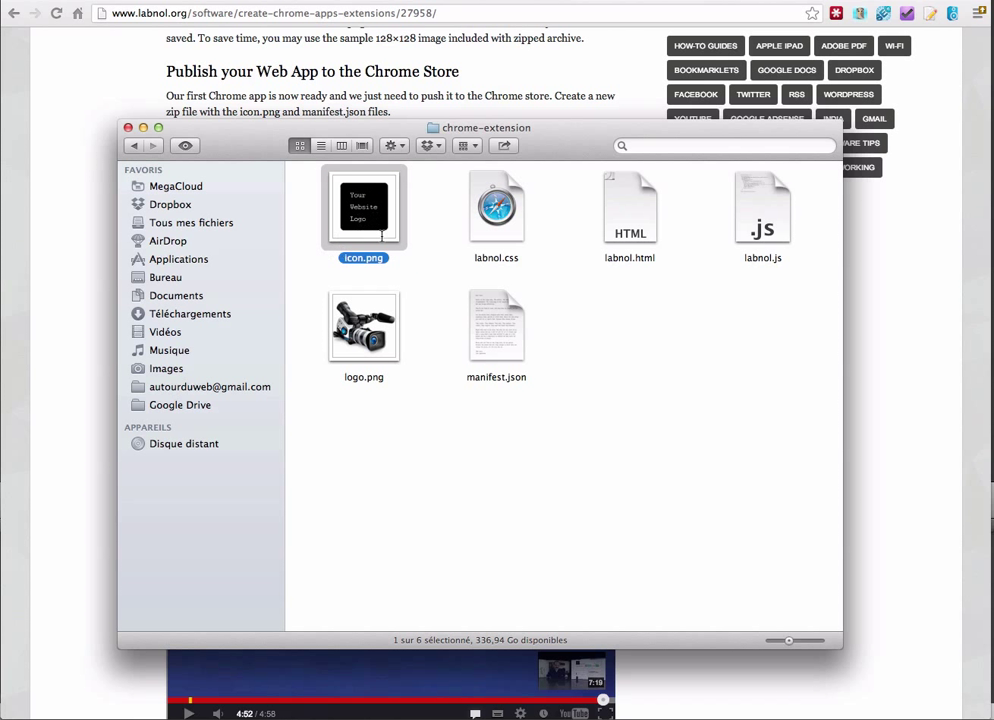
right_click(369, 209)
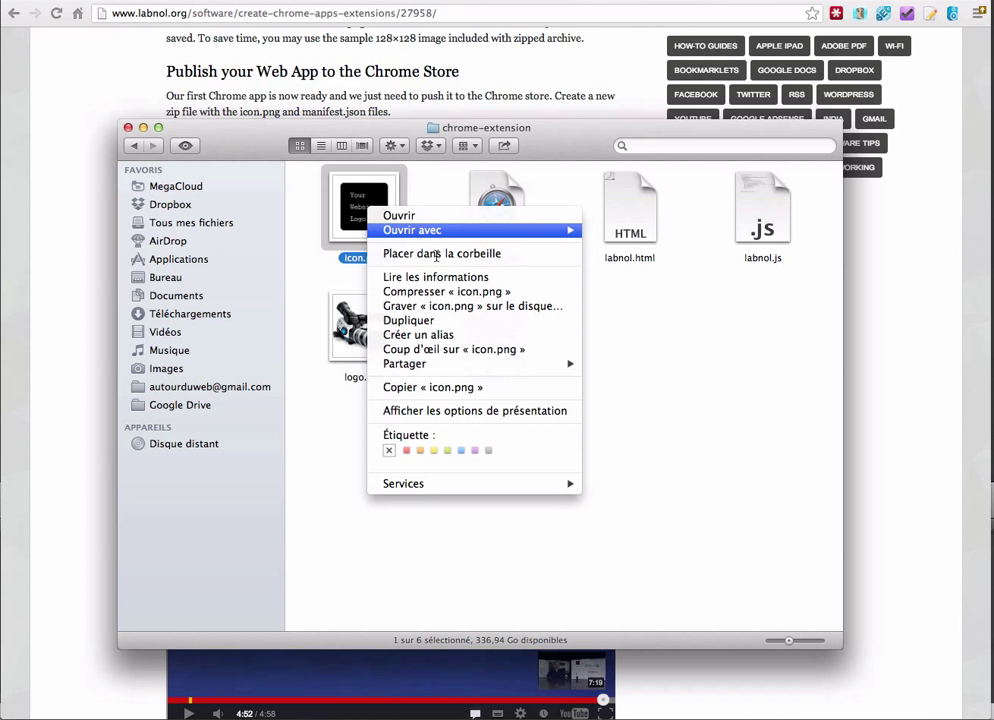
click(436, 254)
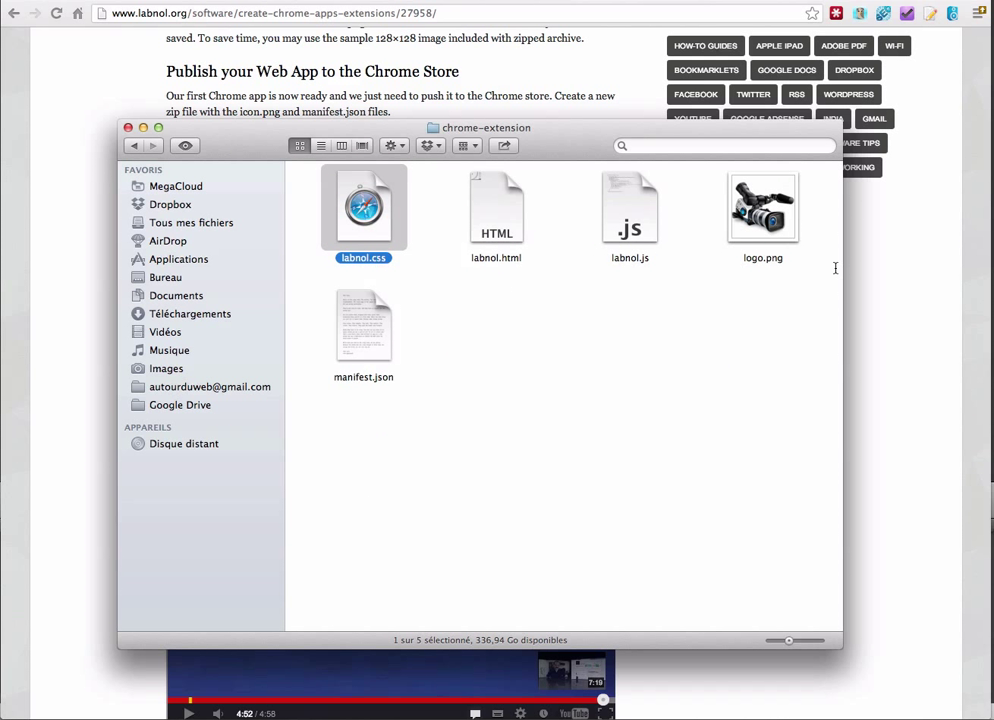
click(748, 258)
click(754, 259)
text(icon)
key(Return)
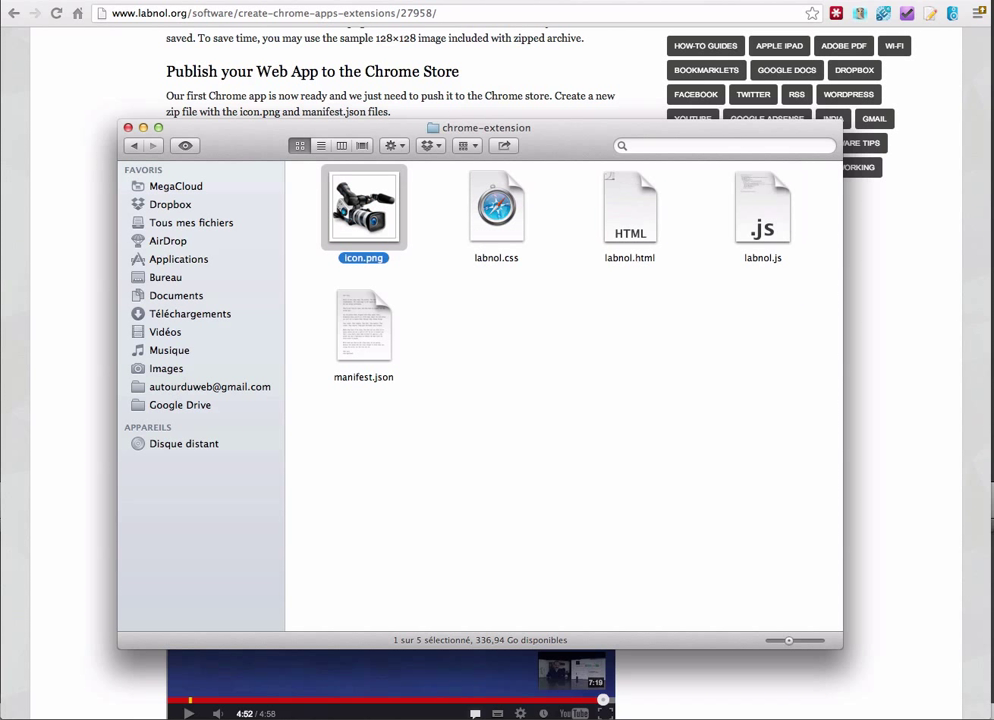
click(576, 362)
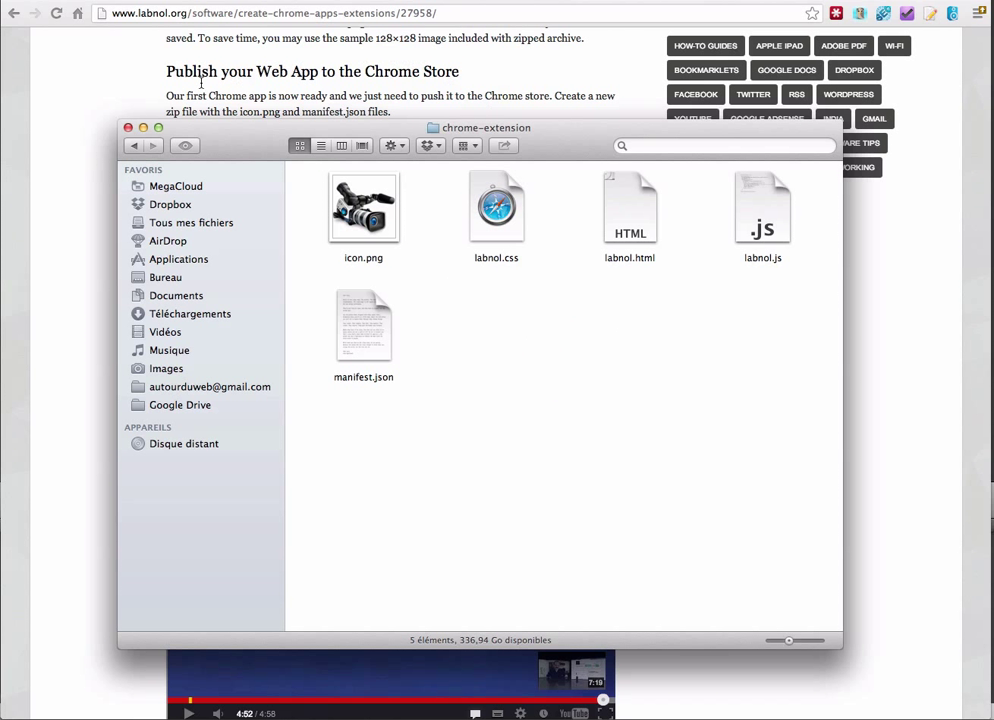
Return to Chrome and review the article's manifest.json sample and its instructions for creating the Chrome extension.
click(130, 65)
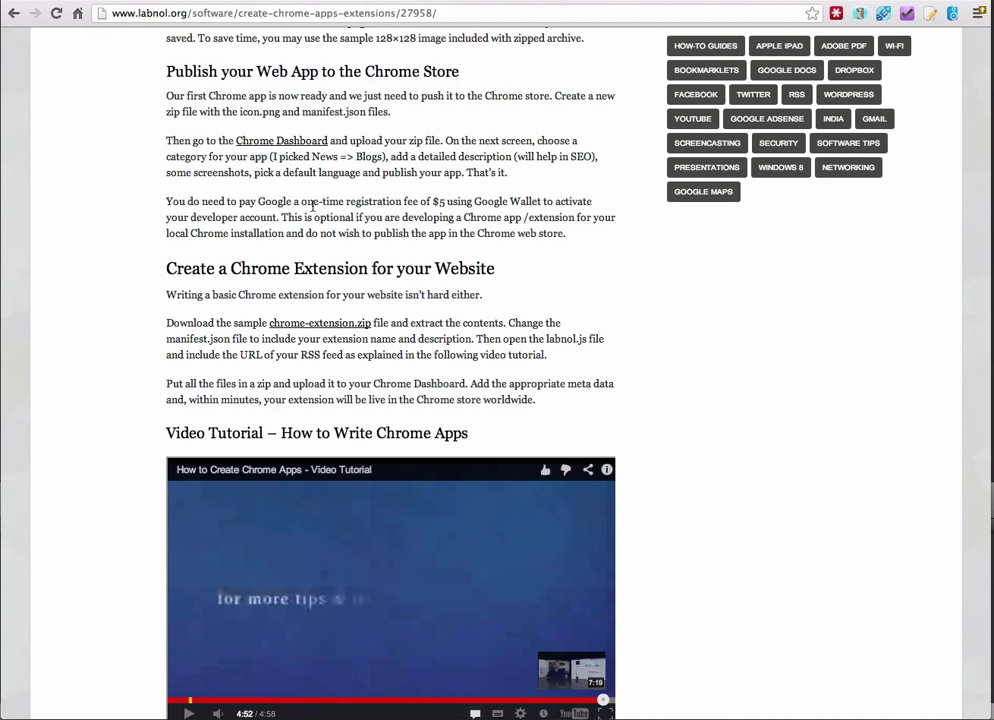
scroll(100, 280, down, 3)
scroll(111, 280, up, 2)
scroll(113, 278, down, 5)
scroll(113, 278, up, 6)
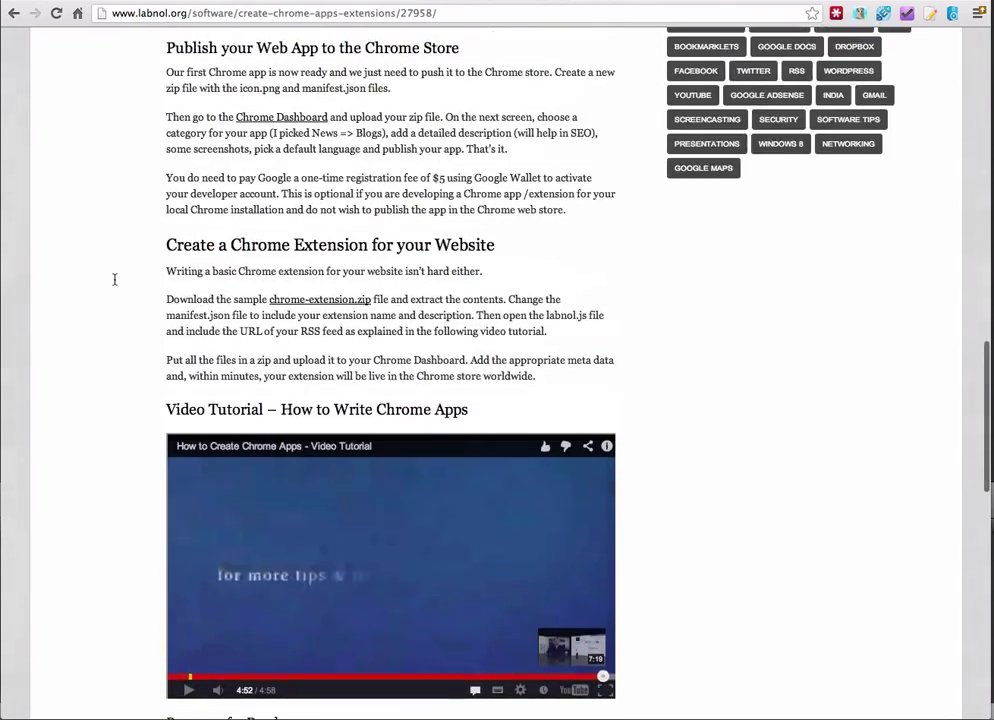
scroll(114, 279, up, 2)
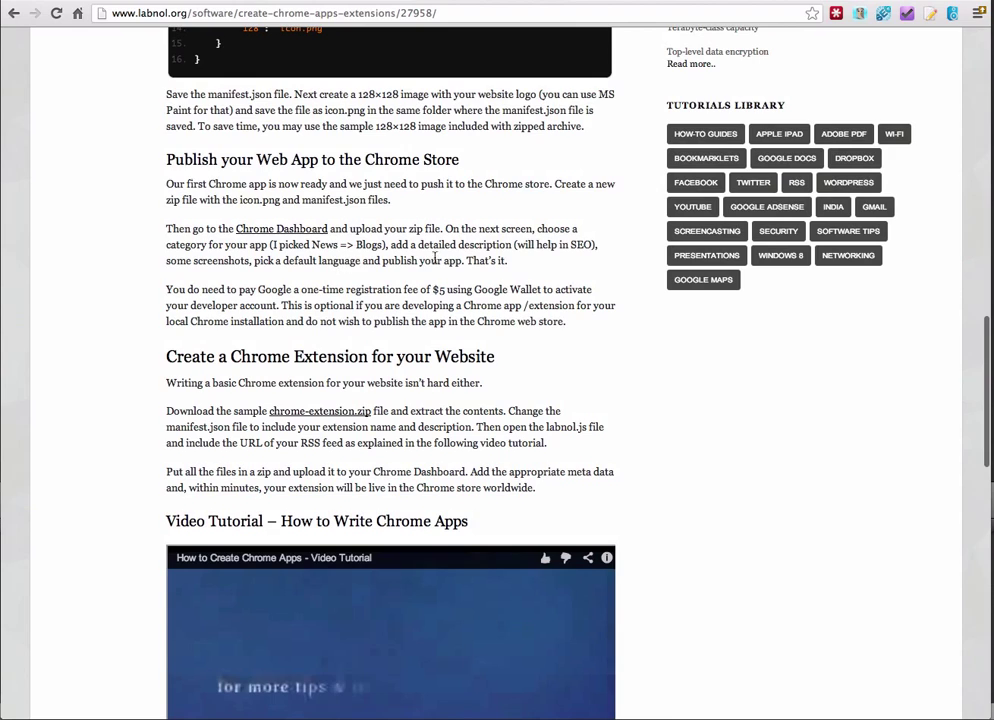
scroll(133, 224, up, 7)
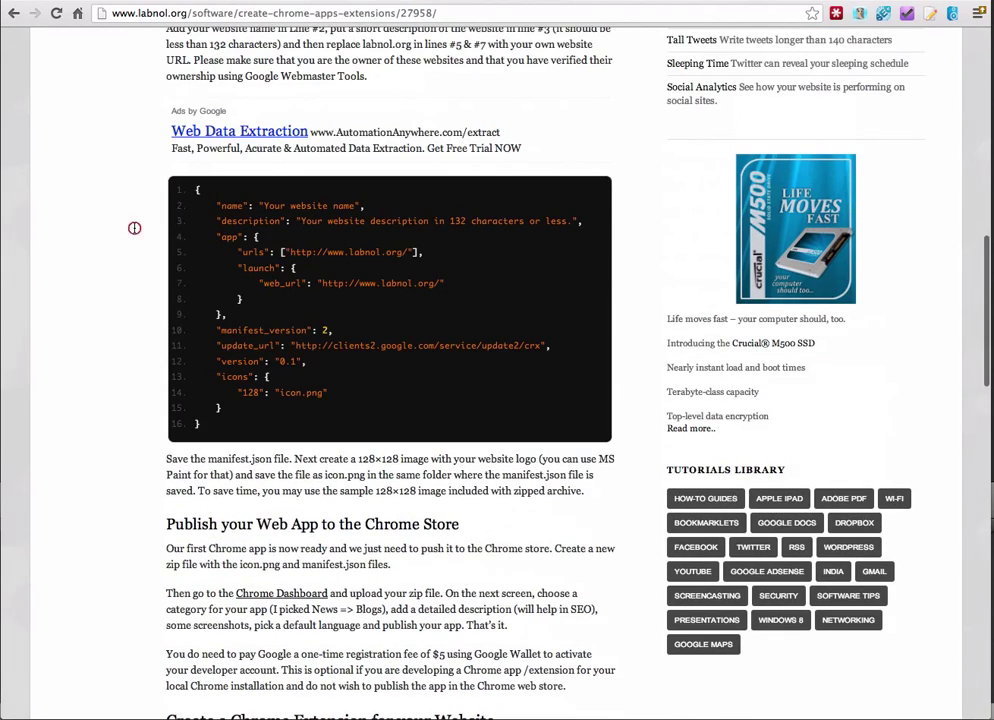
scroll(134, 230, down, 6)
scroll(134, 233, down, 6)
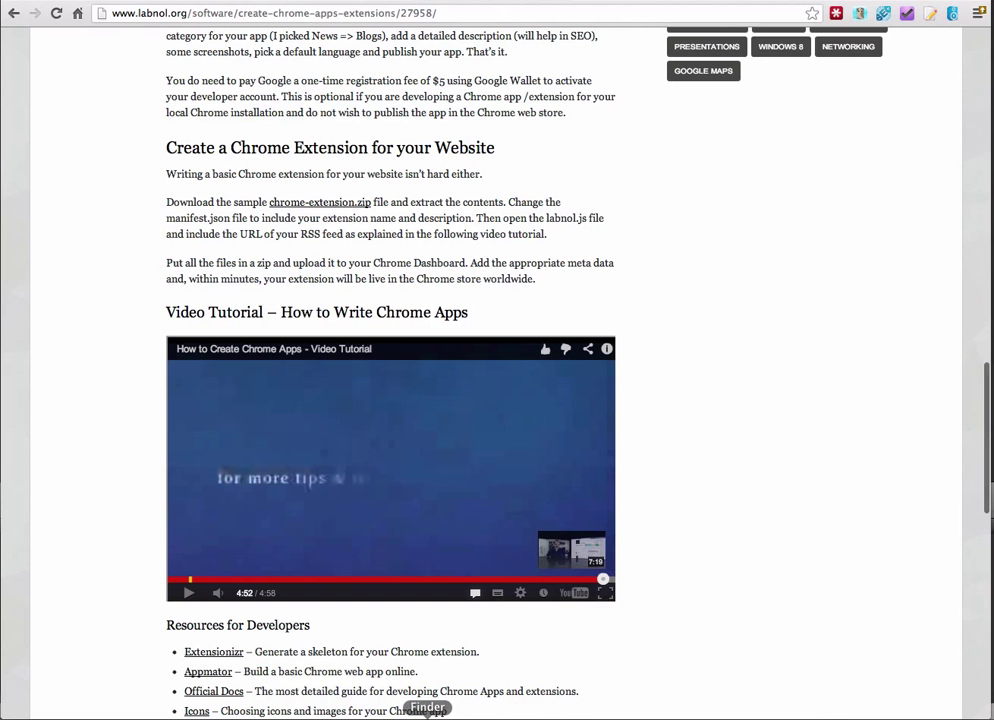
Switch to Finder, open labnol.js in a text editor, examine the feed URL in its Feed call, and close the file.
click(430, 716)
click(762, 210)
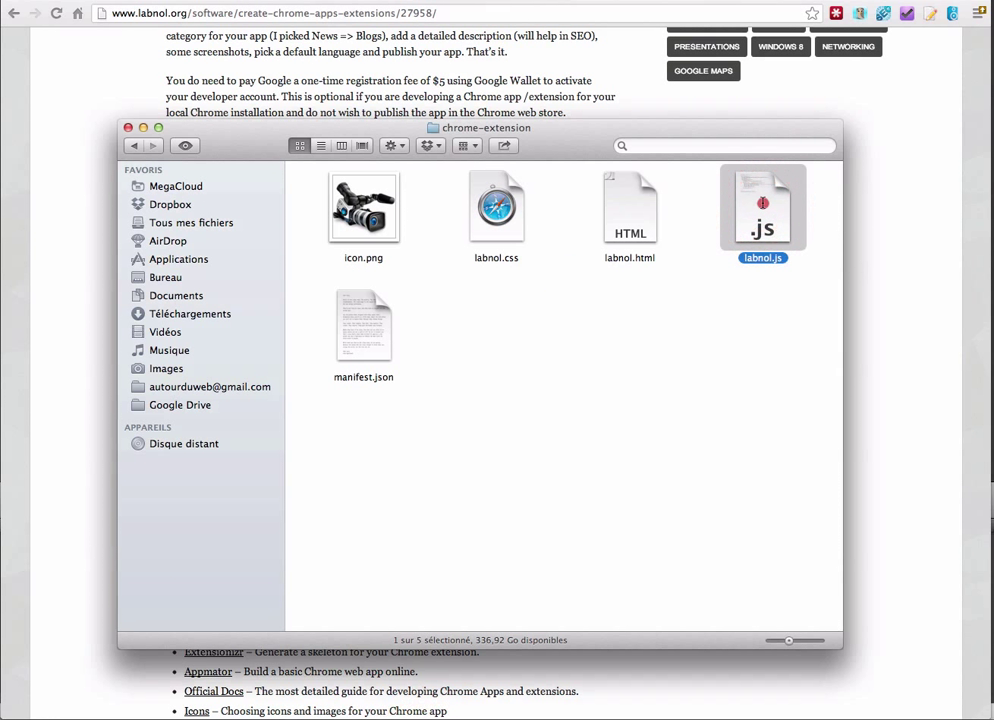
right_click(764, 203)
mouse_move(787, 222)
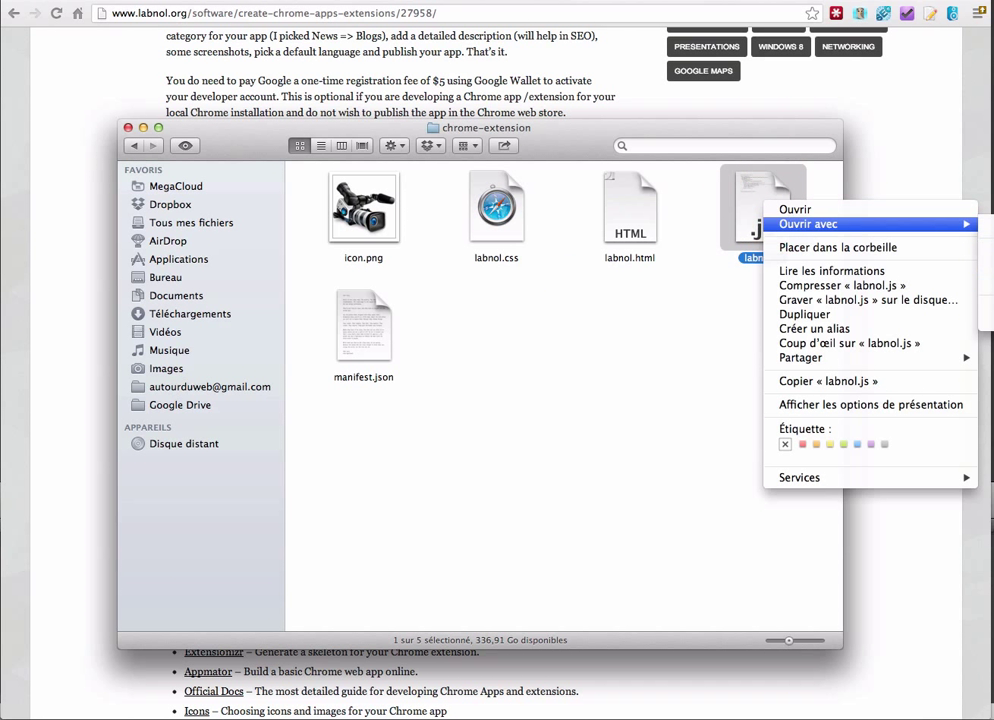
click(986, 282)
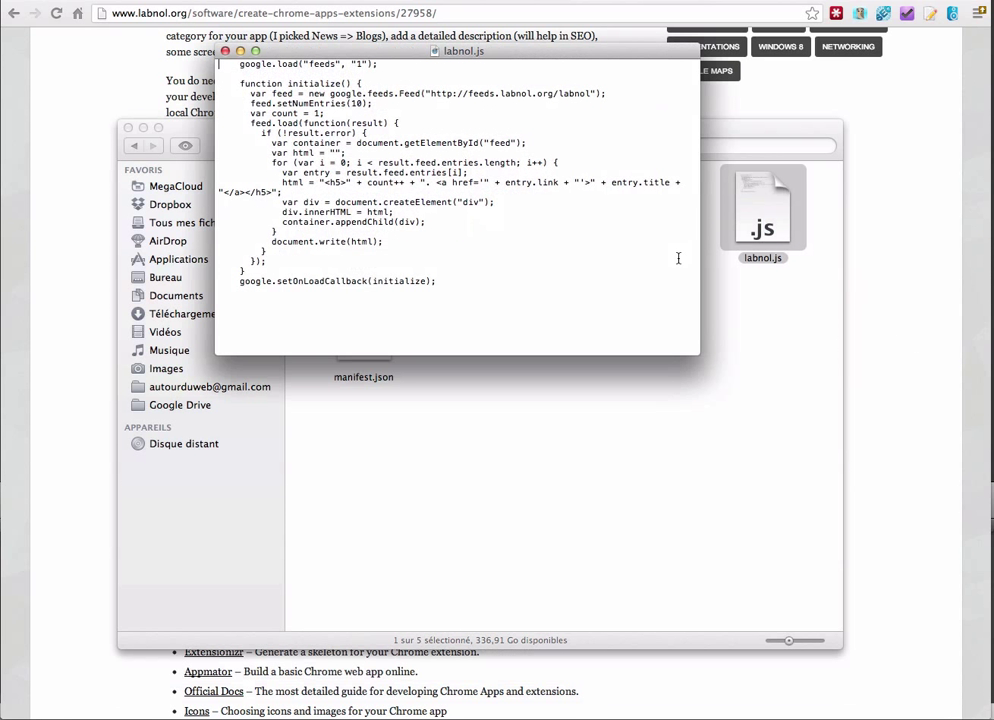
drag(431, 93, 590, 93)
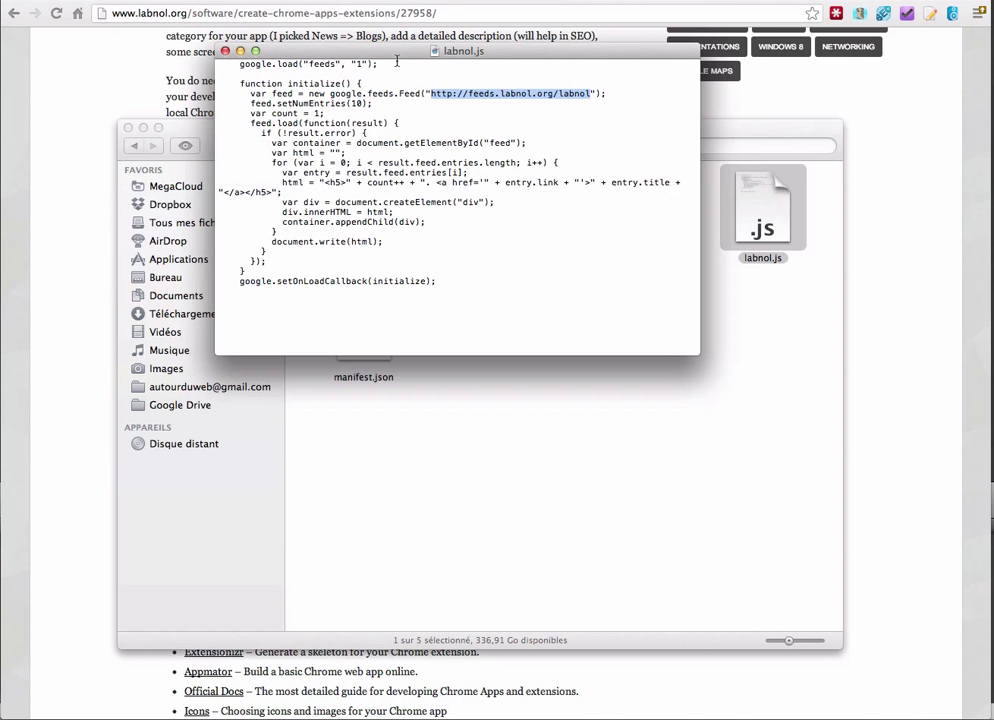
click(225, 52)
Switch to the autourdututo.fr page in Chrome and copy the address of its RSS feed link.
click(292, 12)
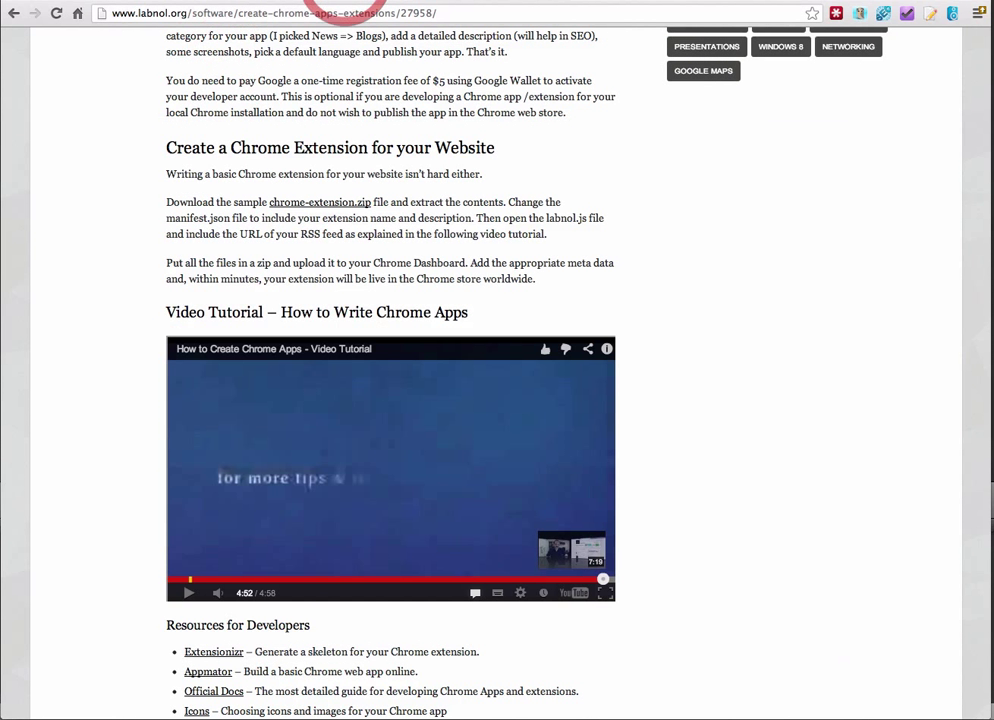
click(288, 3)
scroll(280, 393, down, 20)
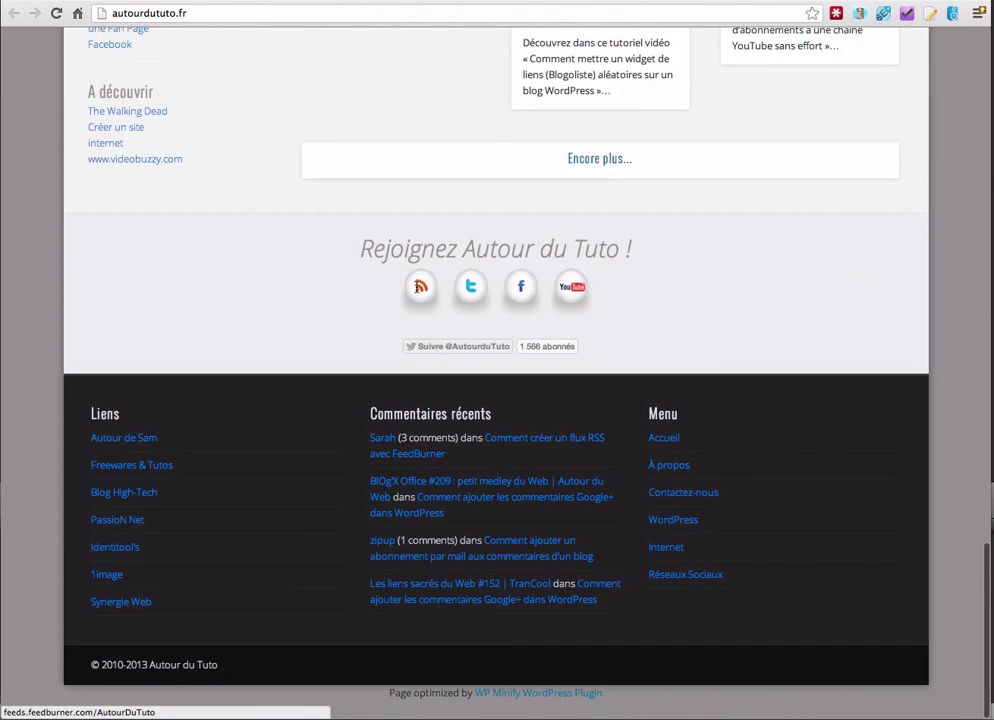
right_click(419, 287)
click(489, 352)
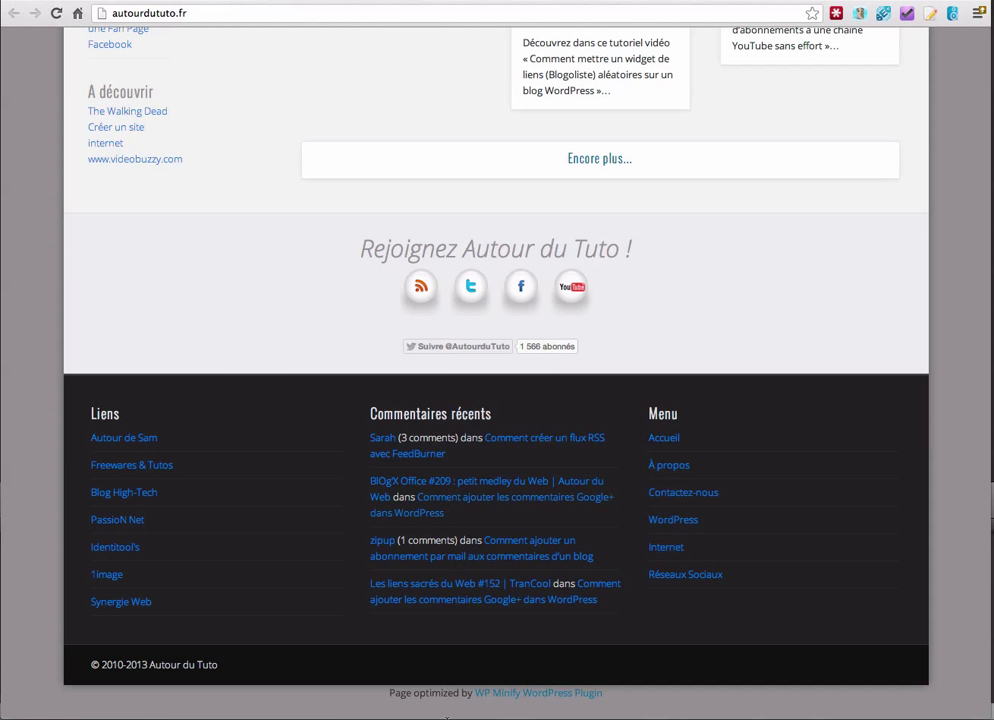
click(430, 712)
right_click(762, 208)
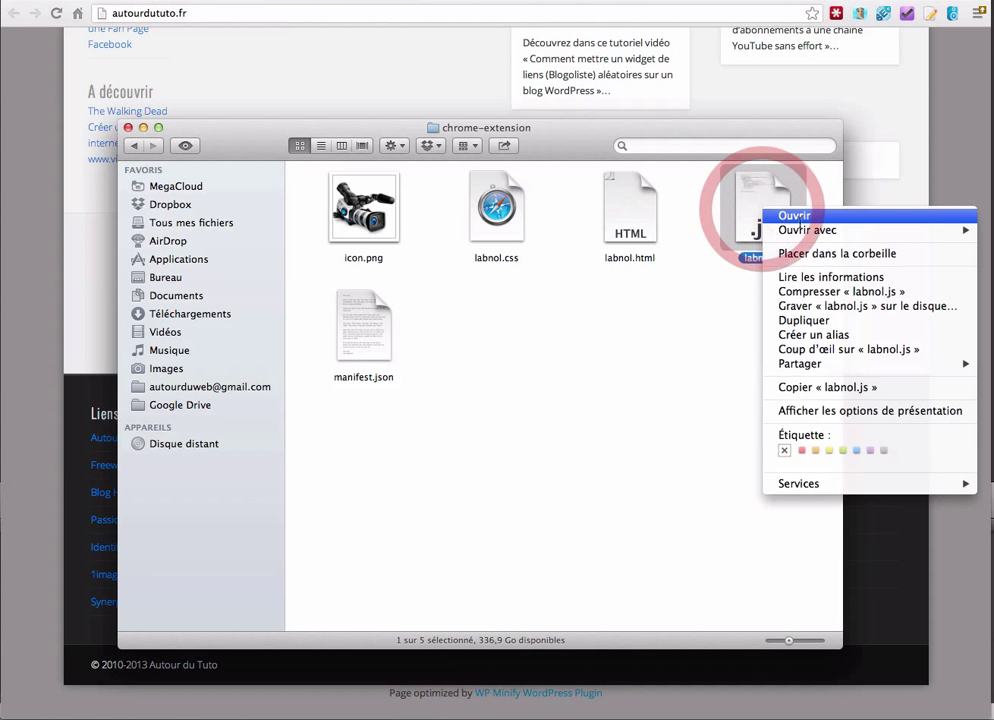
mouse_move(765, 228)
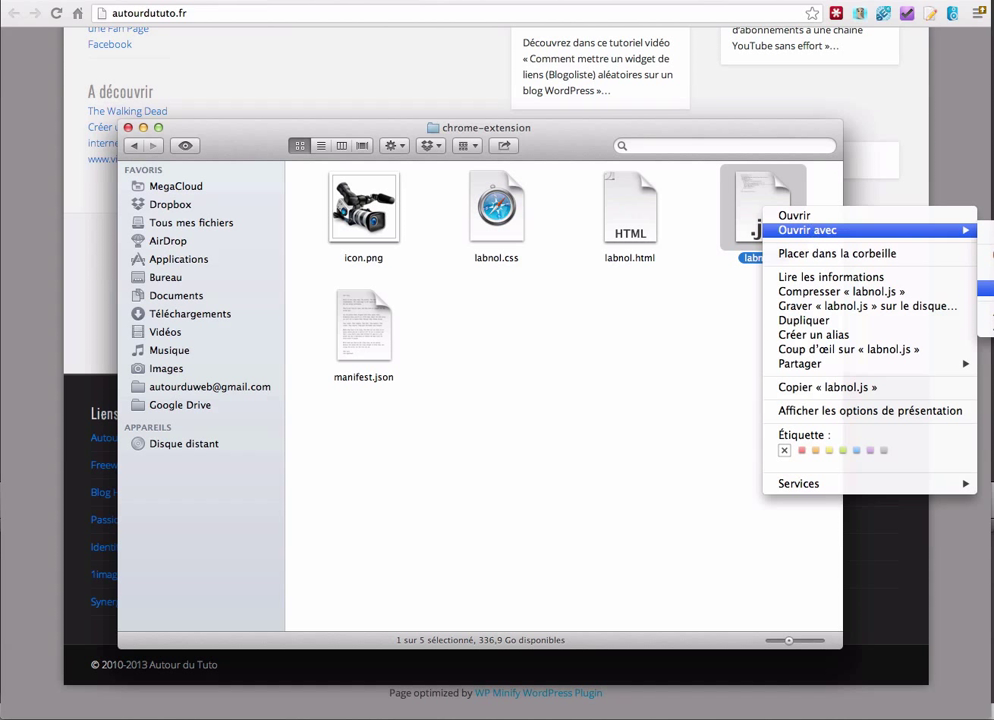
click(982, 290)
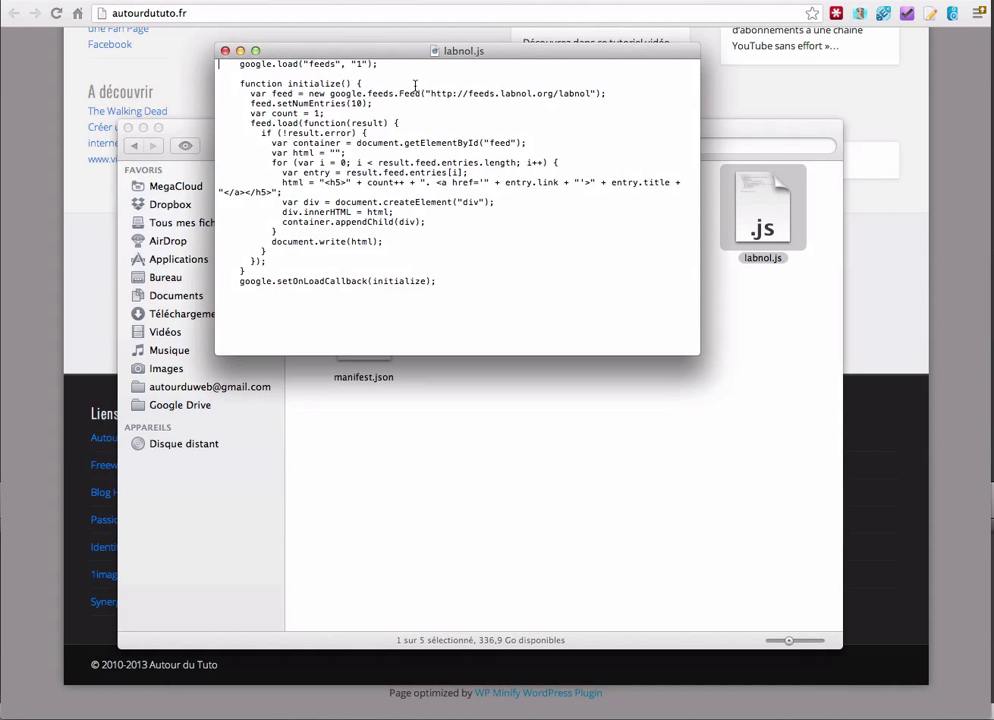
drag(430, 93, 598, 93)
text(http://feeds.feedburner.com/AutourDuTuto)
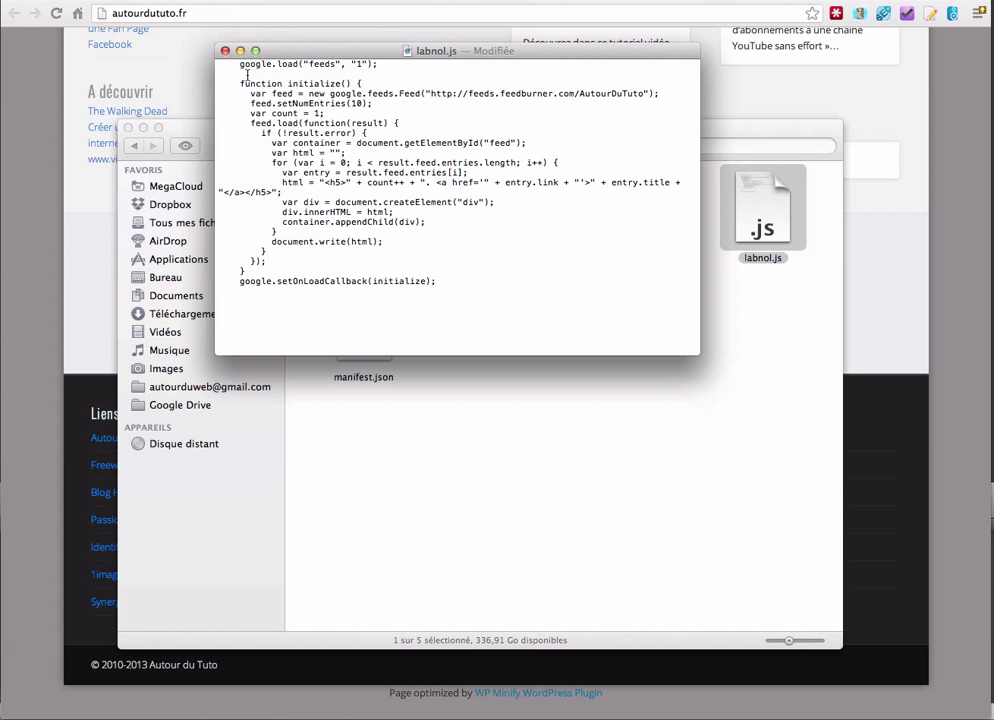
Save the edited labnol.js and close its window.
click(160, 1)
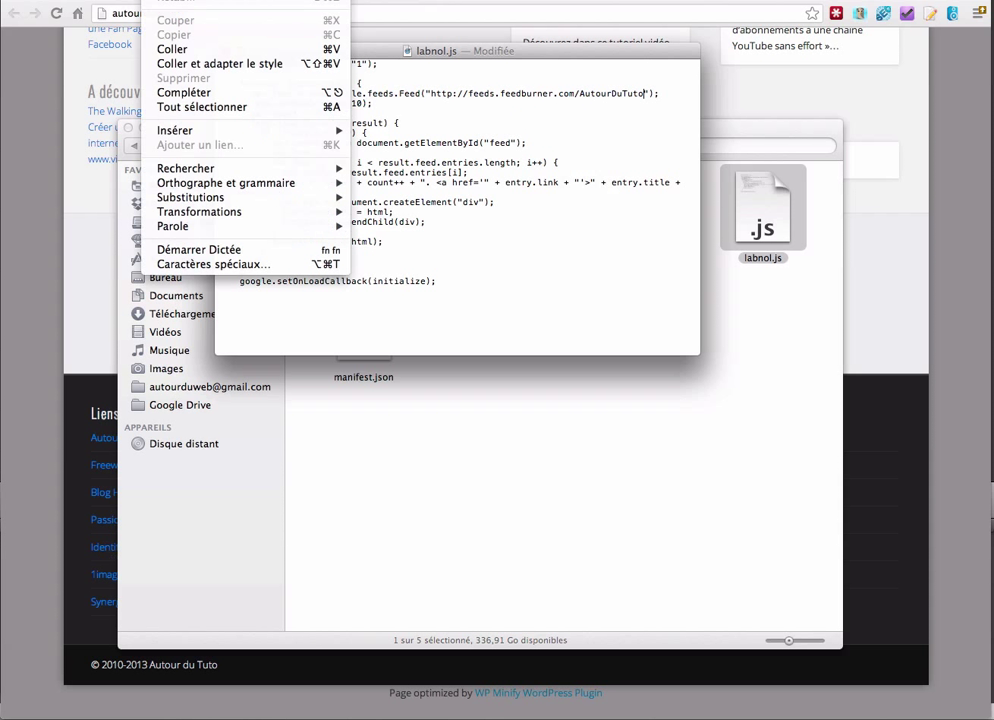
mouse_move(110, 1)
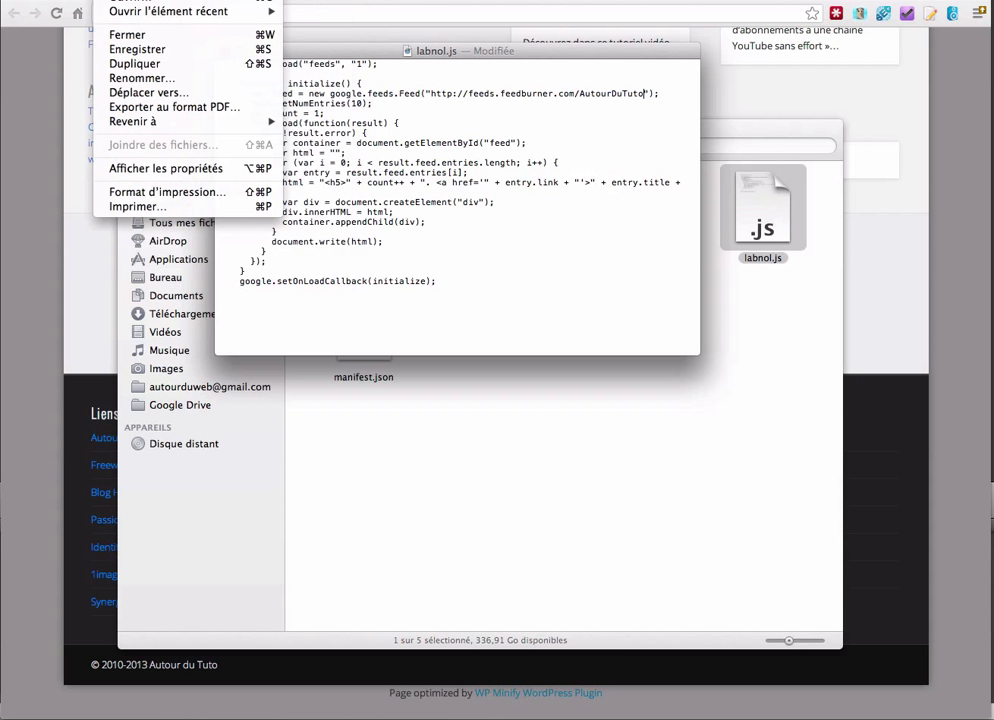
click(137, 49)
click(223, 50)
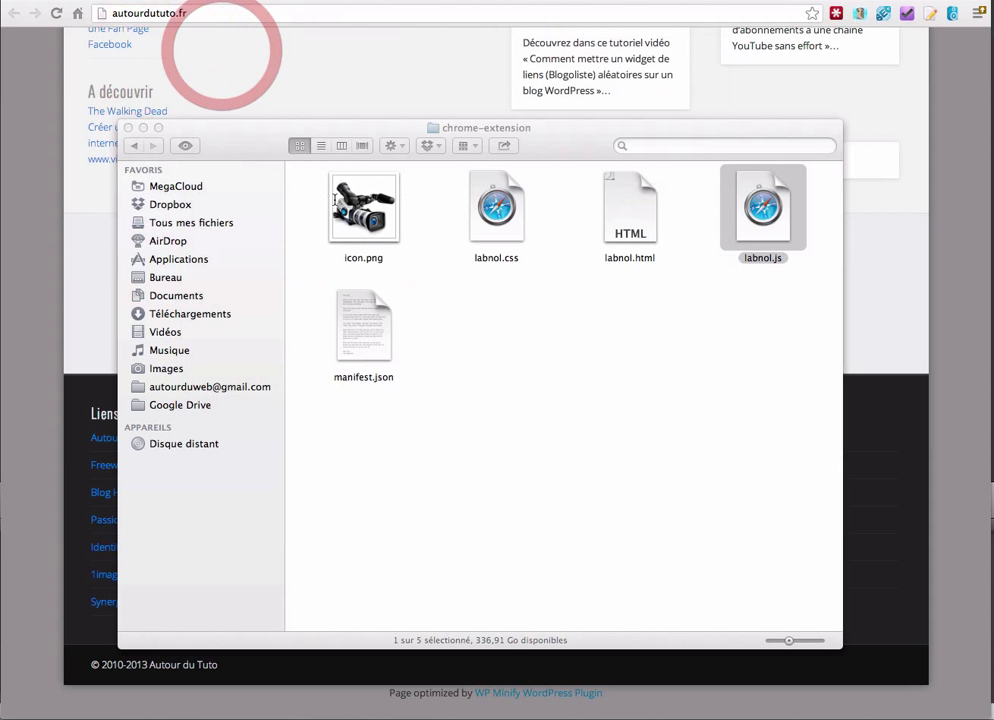
Open manifest.json from the chrome-extension folder in TextEdit and set the extension's name to "Autour du Tuto".
click(362, 325)
right_click(362, 325)
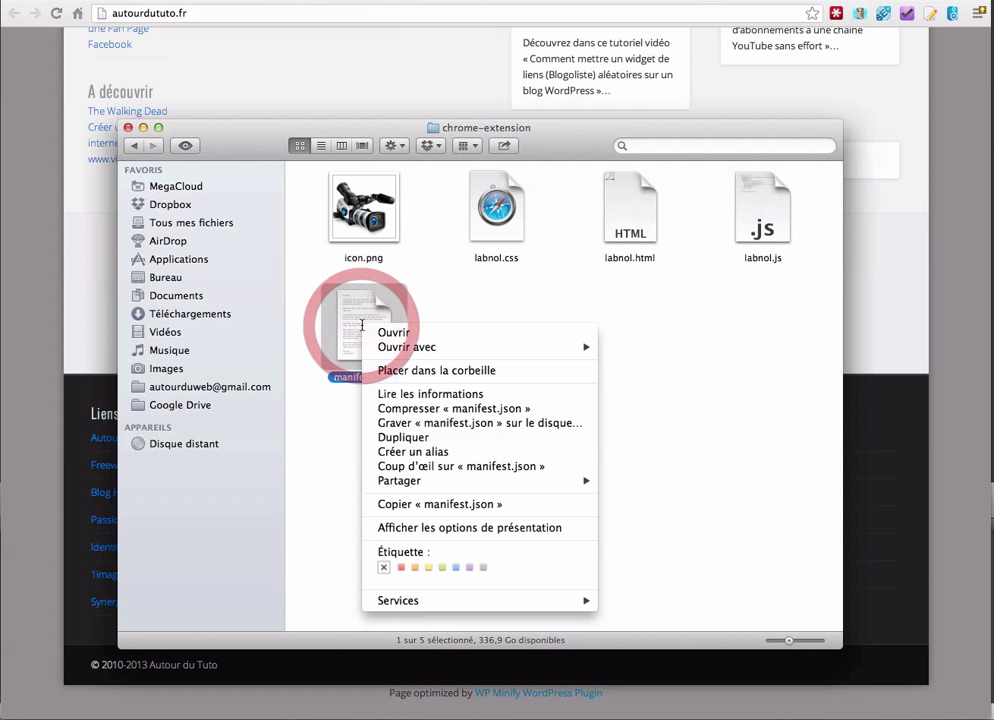
mouse_move(555, 347)
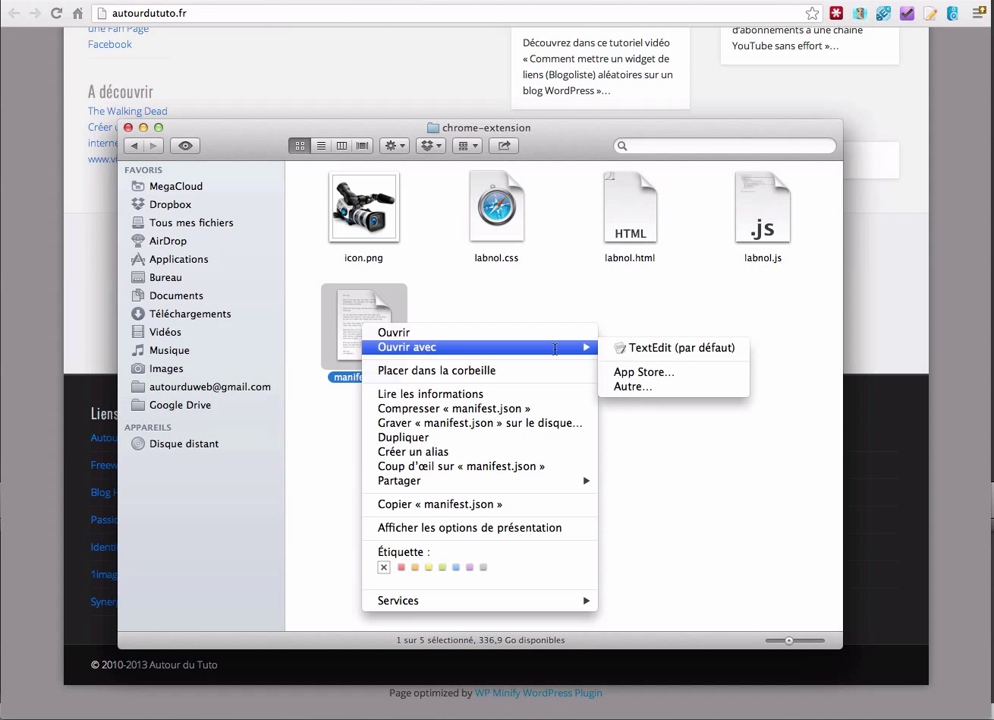
click(661, 349)
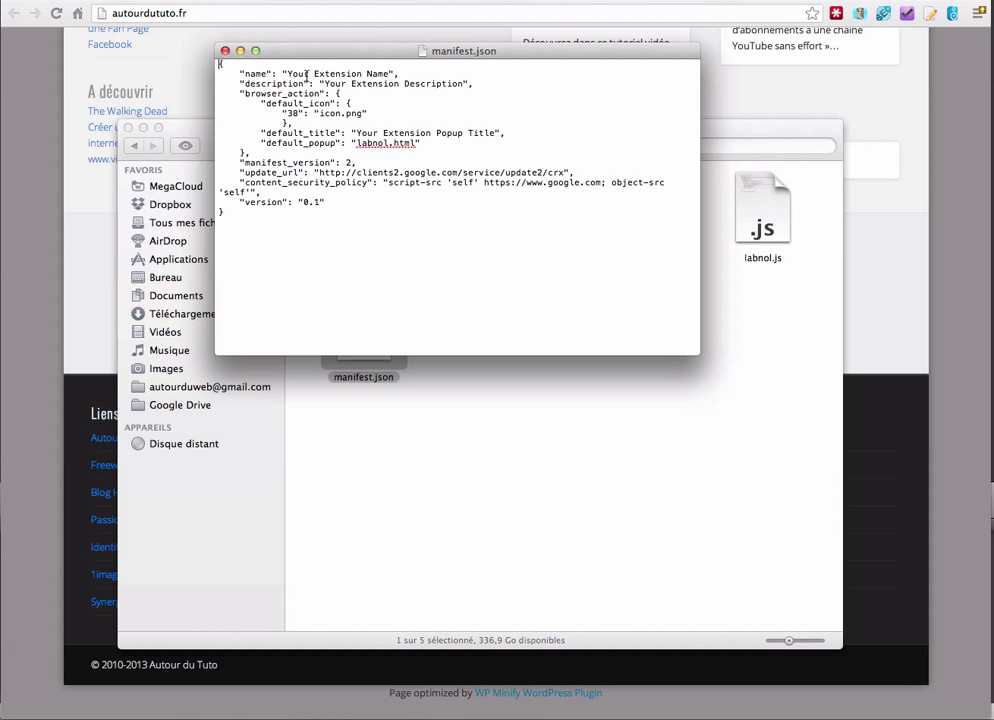
drag(287, 74, 371, 74)
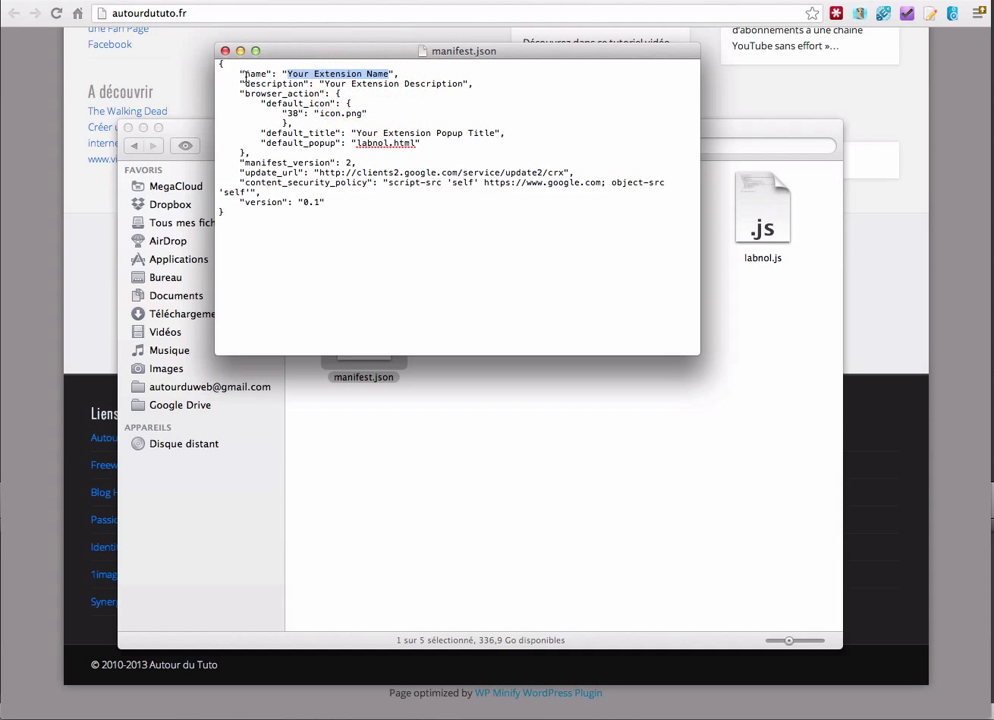
text(Aut)
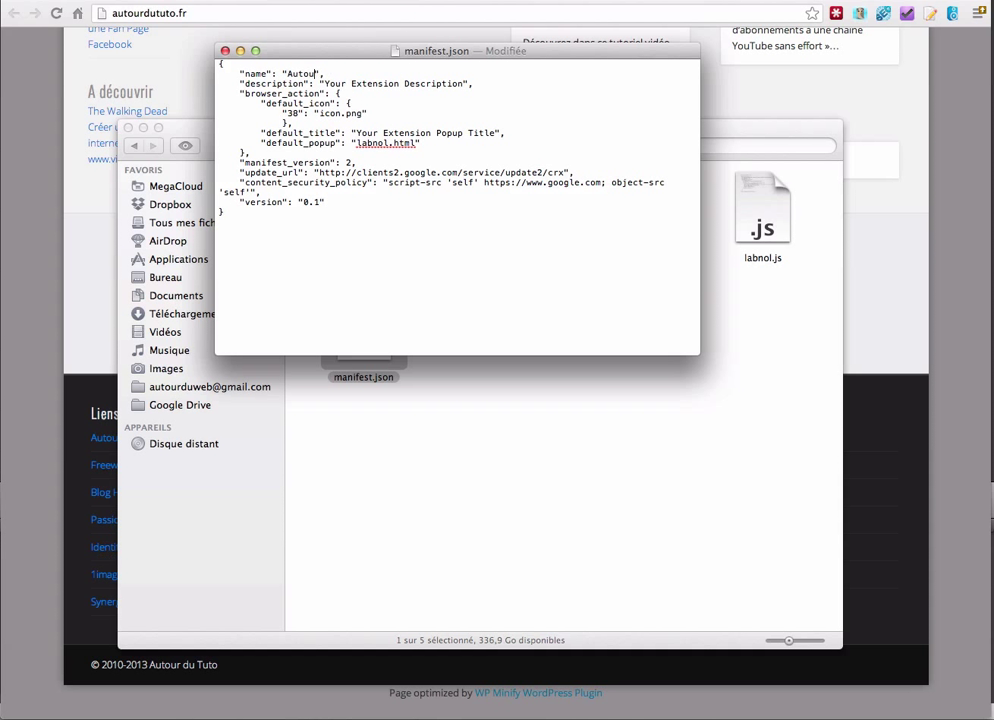
text(our du Tuto)
Set the description value in manifest.json to "La caverne des tutoriels vidéo".
drag(327, 84, 462, 84)
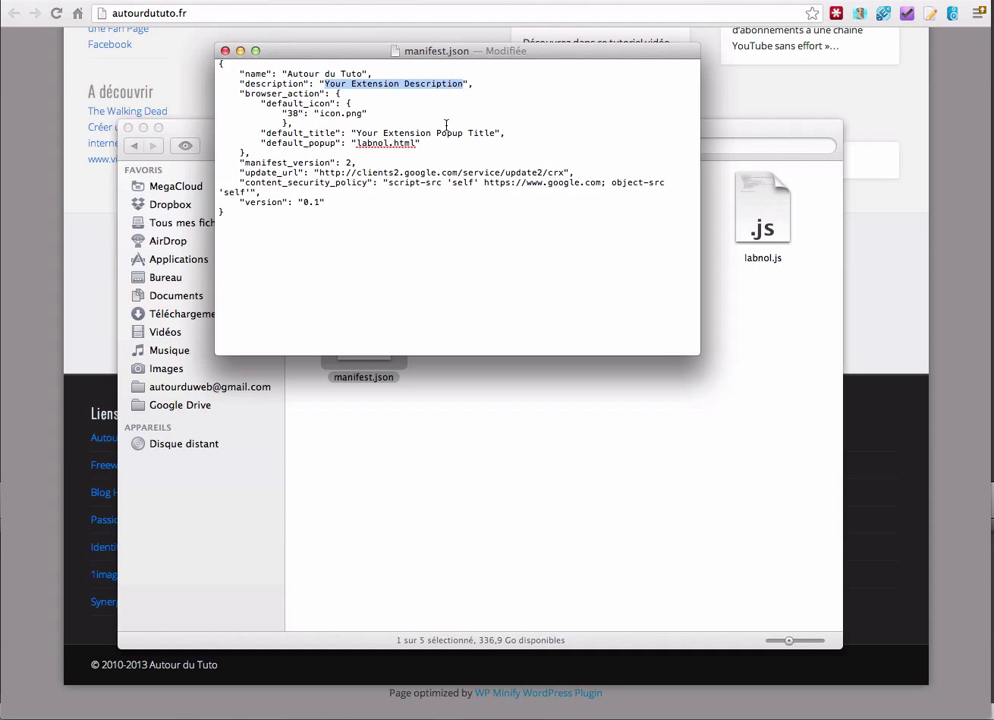
text(La caver)
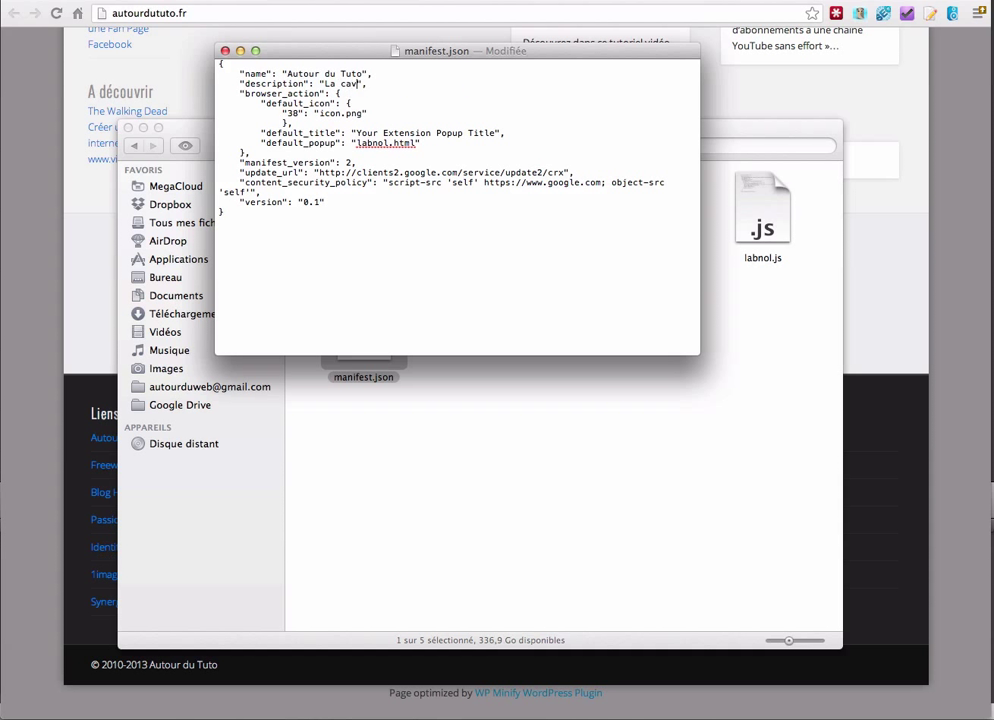
text(rne des t)
text(utoi)
text(eiz)
key(BackSpace)
key(BackSpace)
text(riels vidéo)
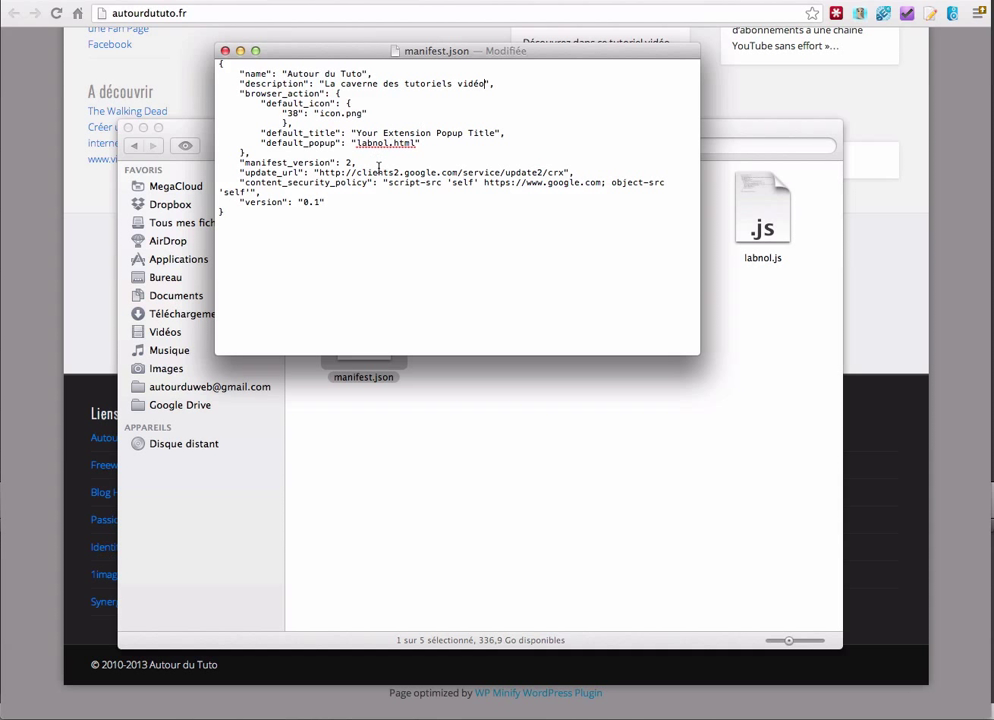
Set default_title in manifest.json to "Autour du Tuto", and save and close the file.
drag(377, 133, 480, 133)
text(Autour du )
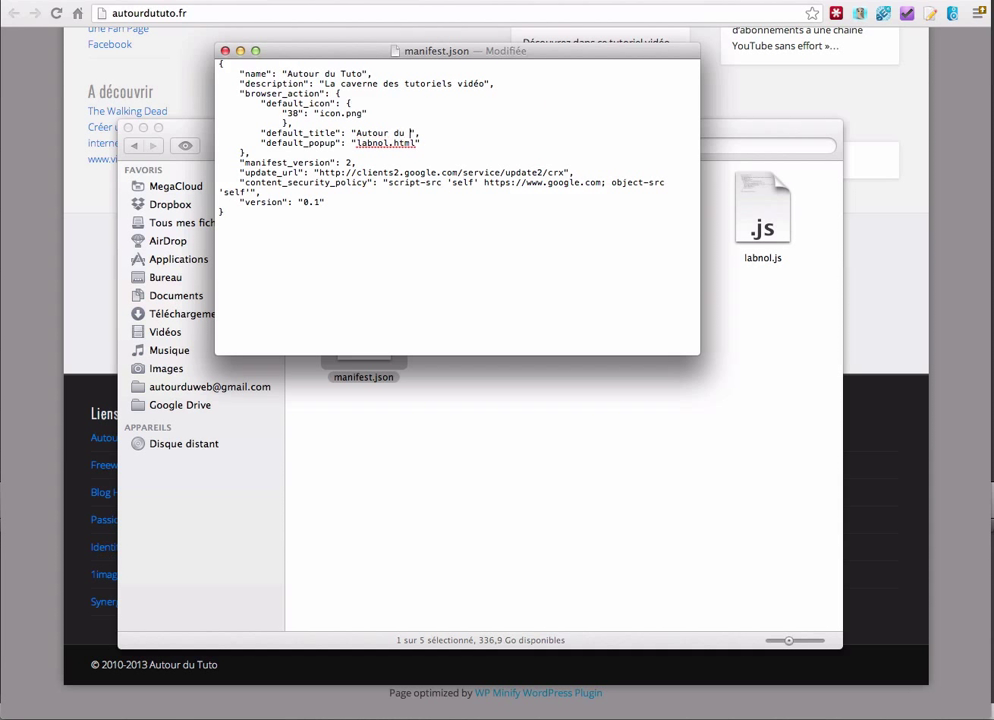
text(Tuto)
click(115, 0)
click(160, 49)
click(224, 50)
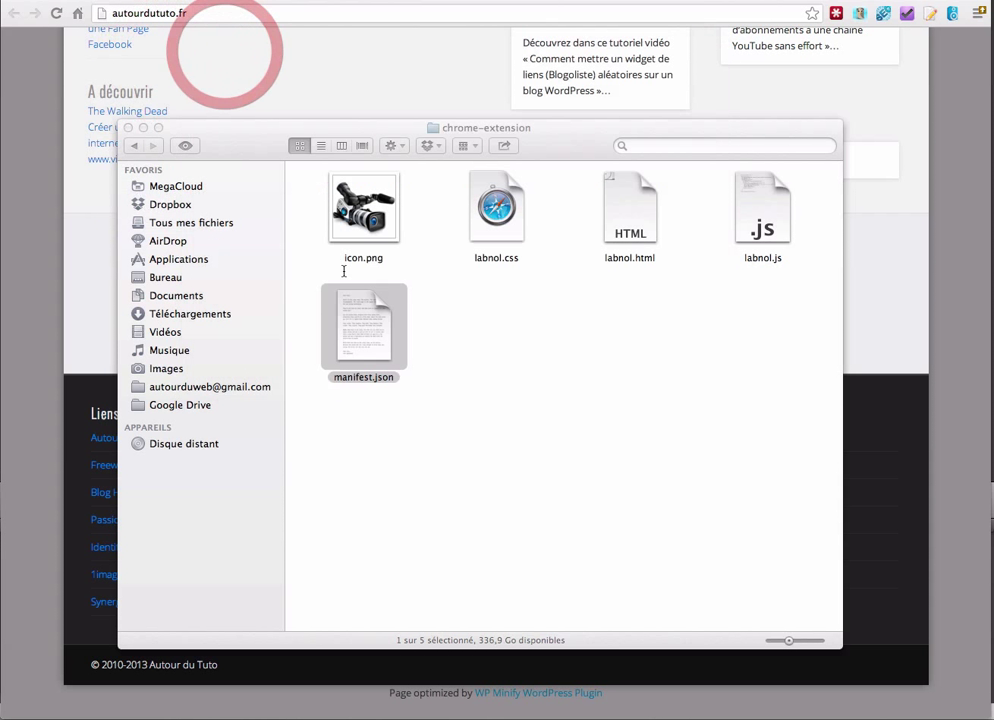
Go back to the Bureau folder and move the original chrome-extension.zip to the trash.
click(134, 145)
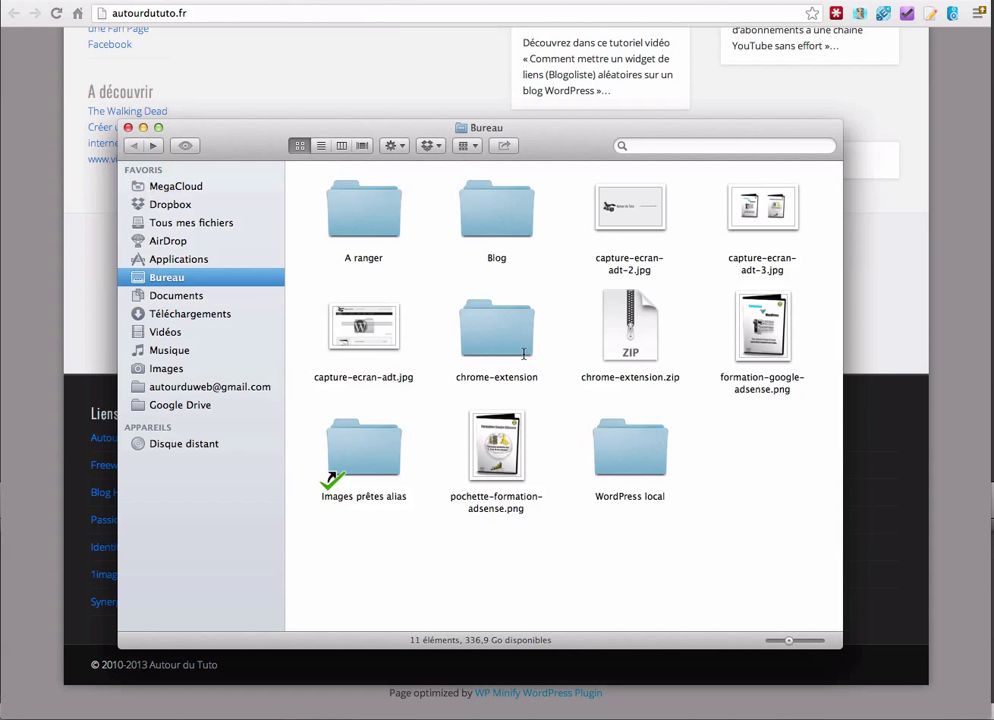
click(501, 334)
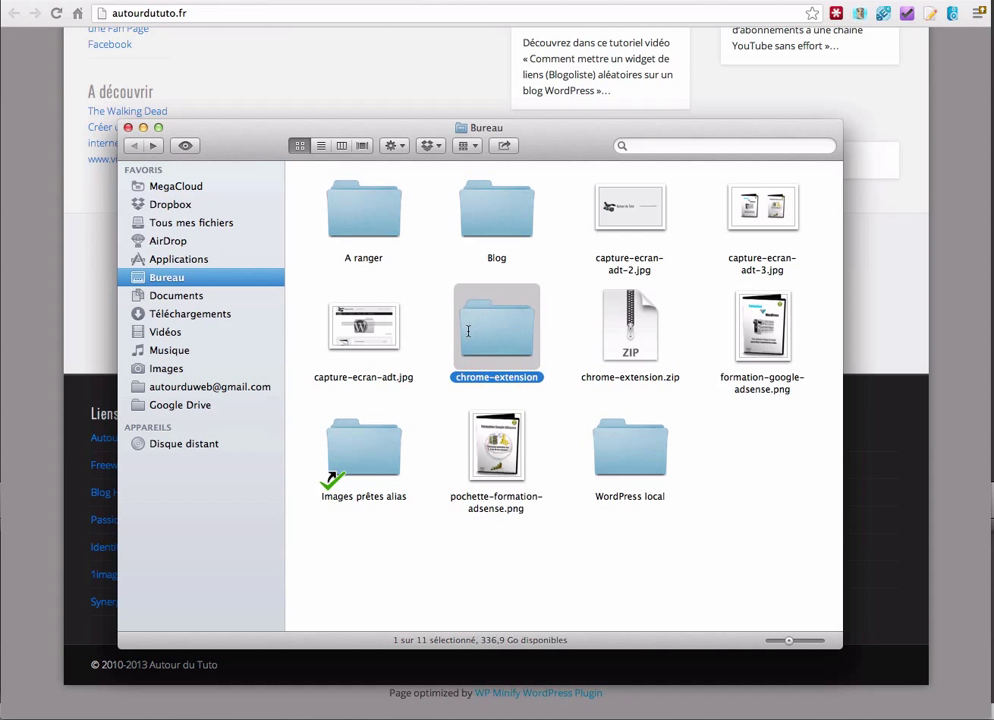
click(630, 330)
right_click(636, 318)
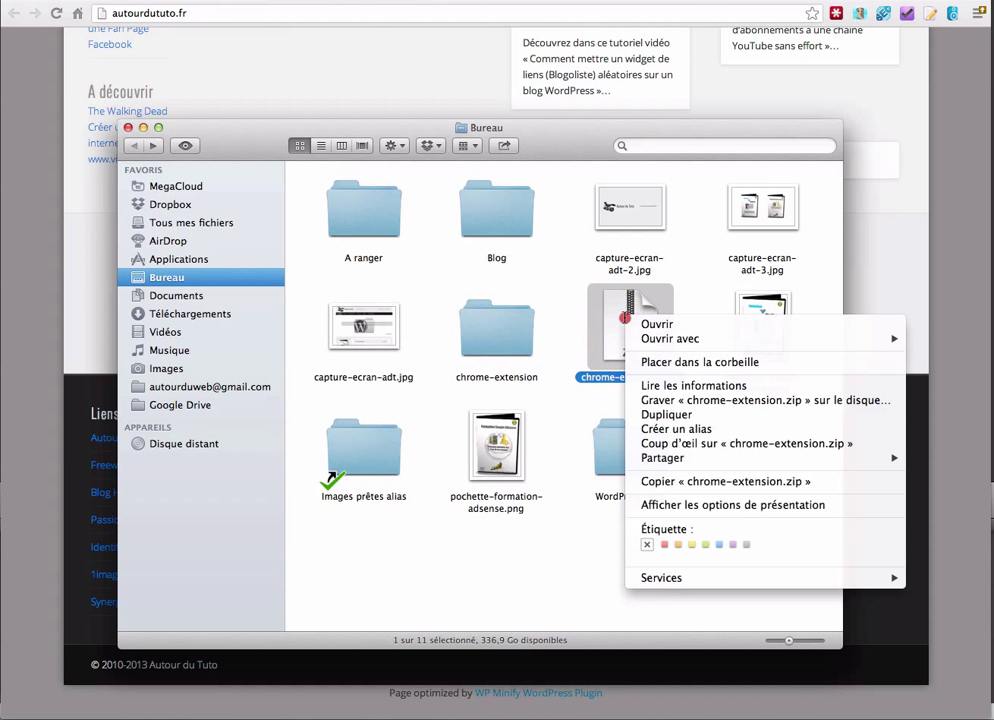
click(665, 366)
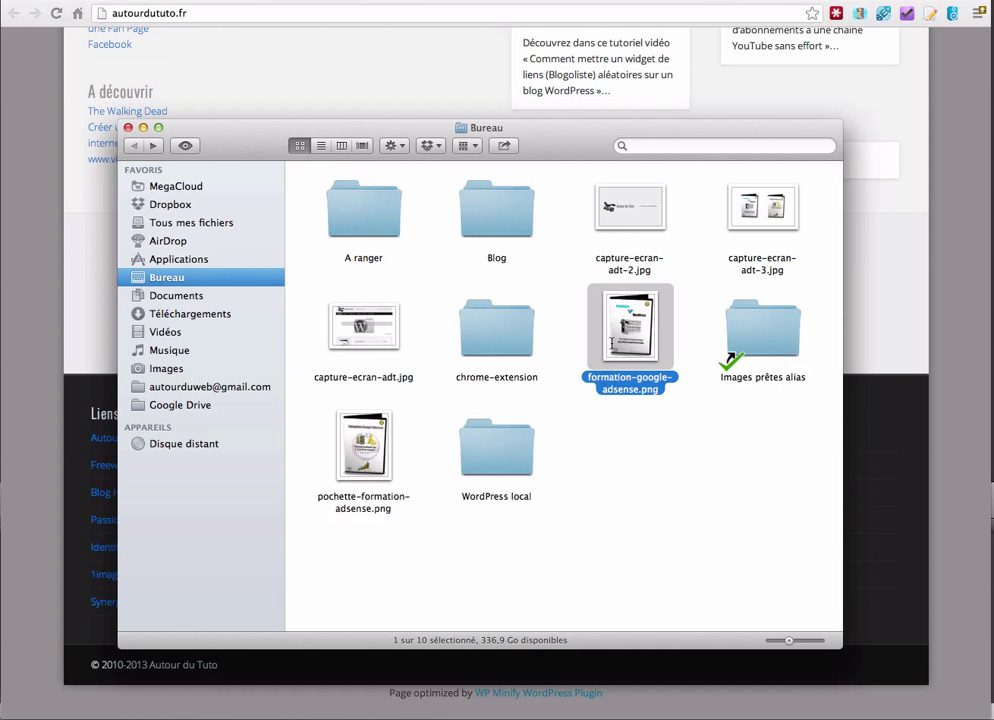
Compress the customized chrome-extension folder into a ZIP archive in the Bureau folder.
click(486, 318)
right_click(493, 321)
click(560, 396)
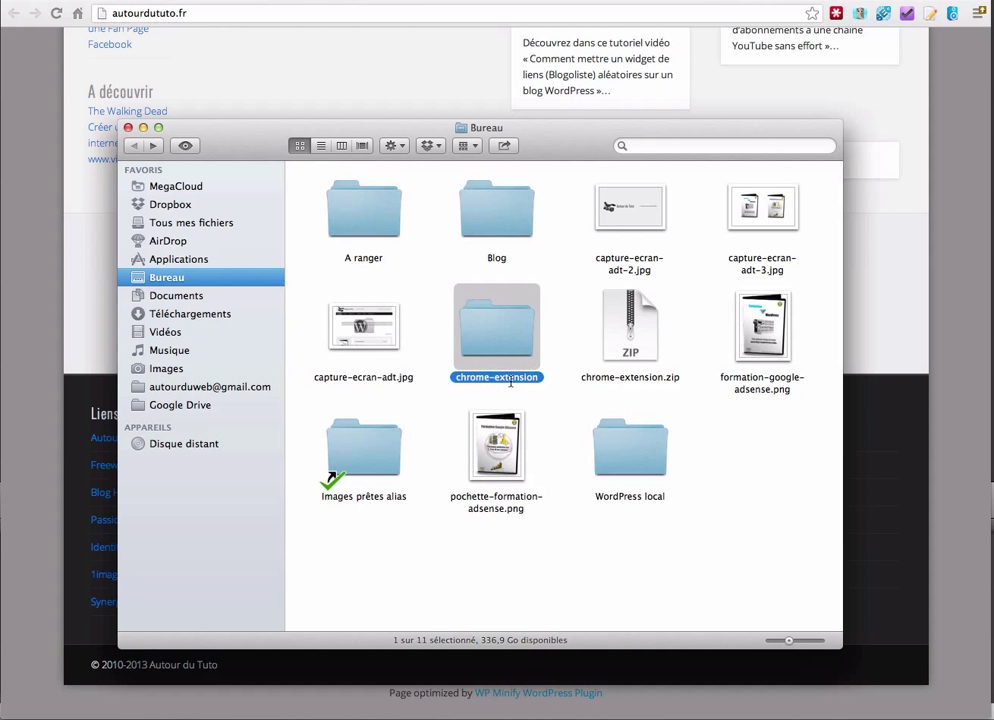
Switch to the Chrome Web Store developer dashboard in Chrome, add a new item, and upload chrome-extension.zip from Bureau.
click(575, 277)
click(684, 376)
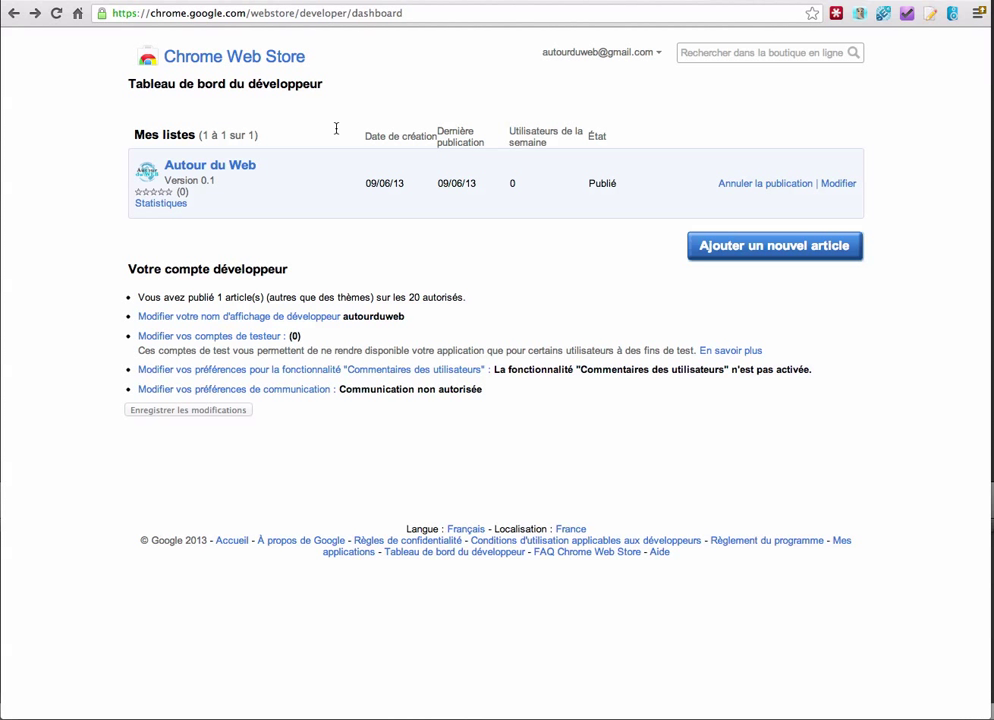
click(781, 248)
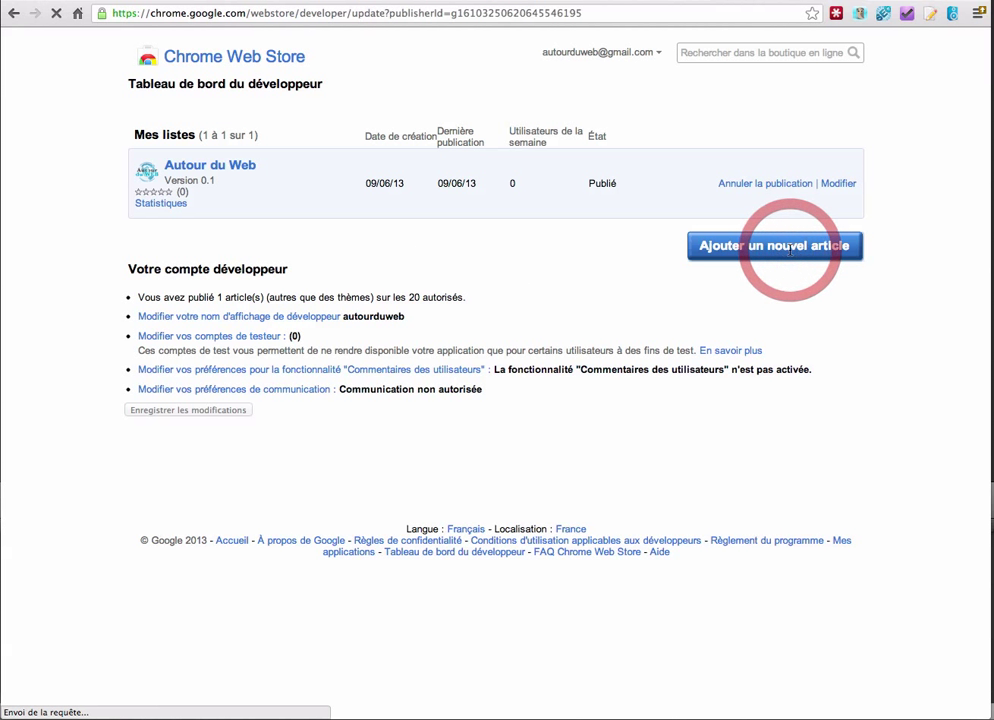
click(186, 139)
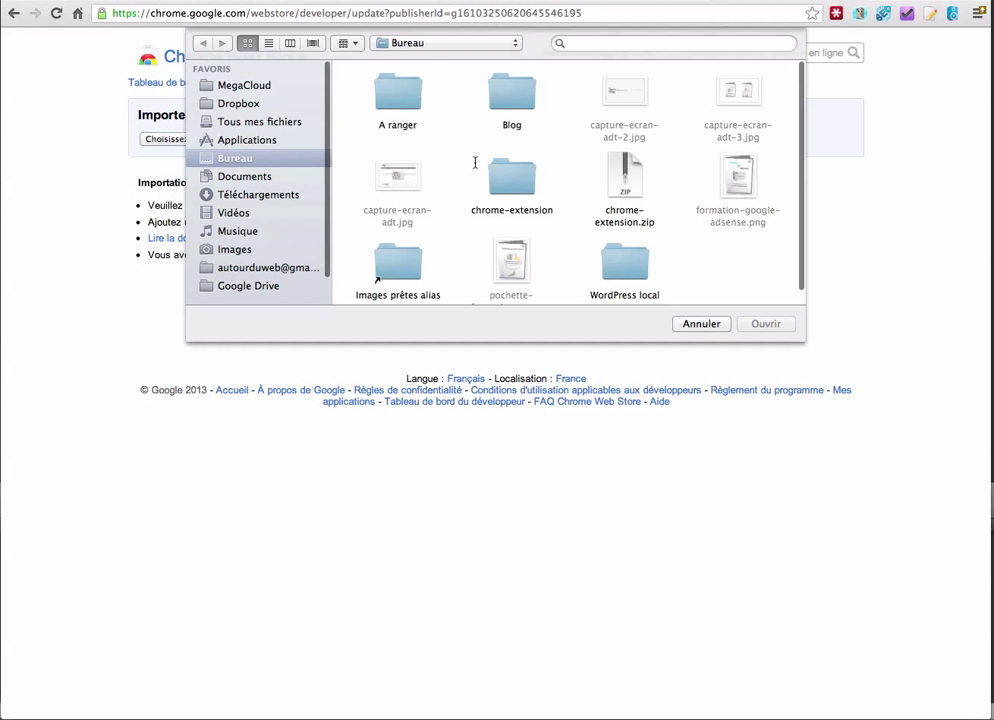
click(630, 165)
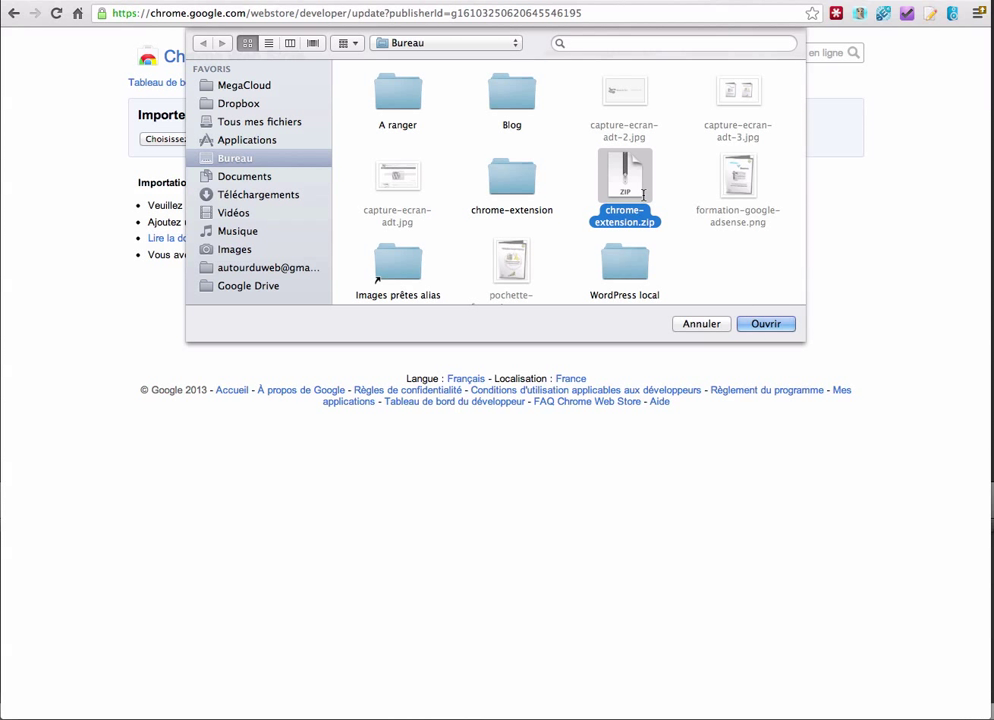
click(768, 323)
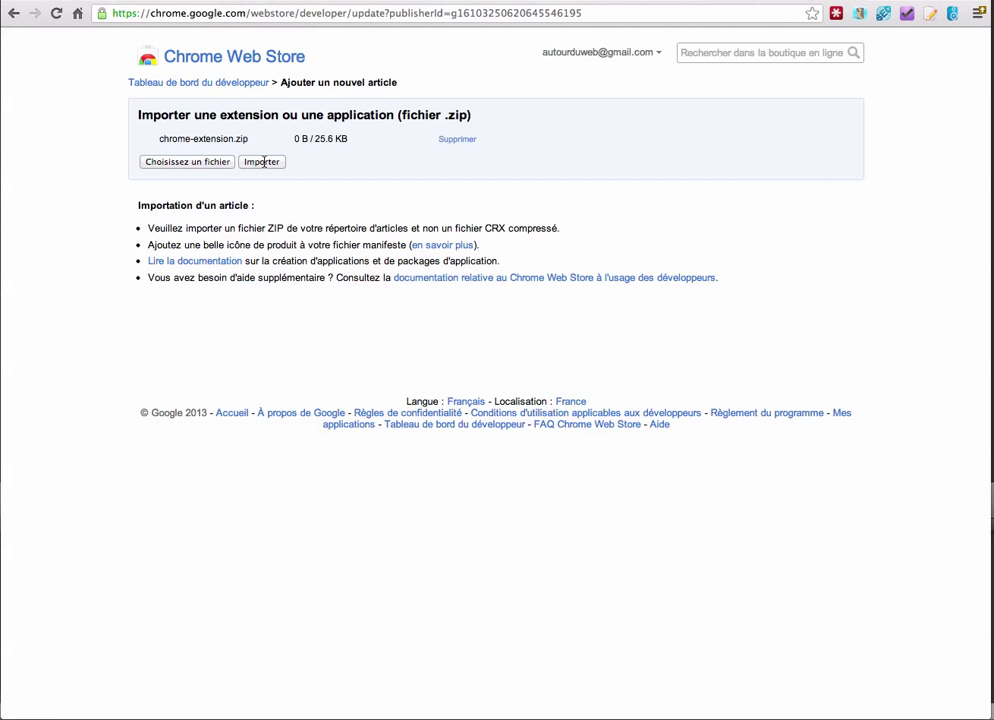
click(262, 161)
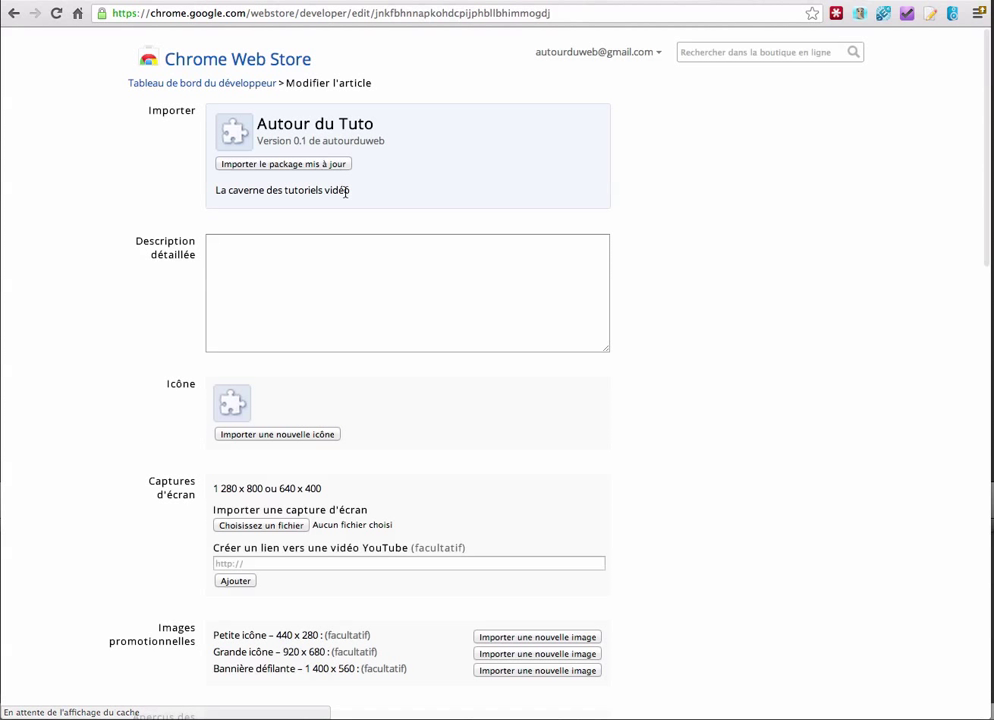
Set the detailed description to "Application du blog Autour du Tuto. Elle vous présente de nombreux tutoriels vidéo sur WordPress, Internet et les réseaux sociaux...".
scroll(115, 224, down, 3)
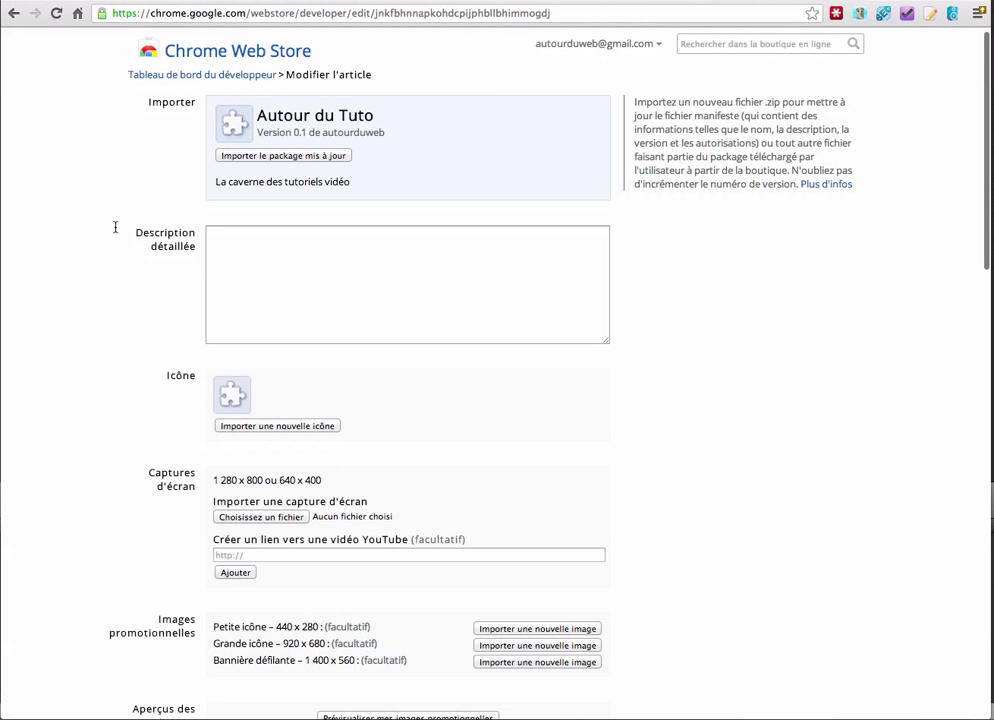
click(289, 142)
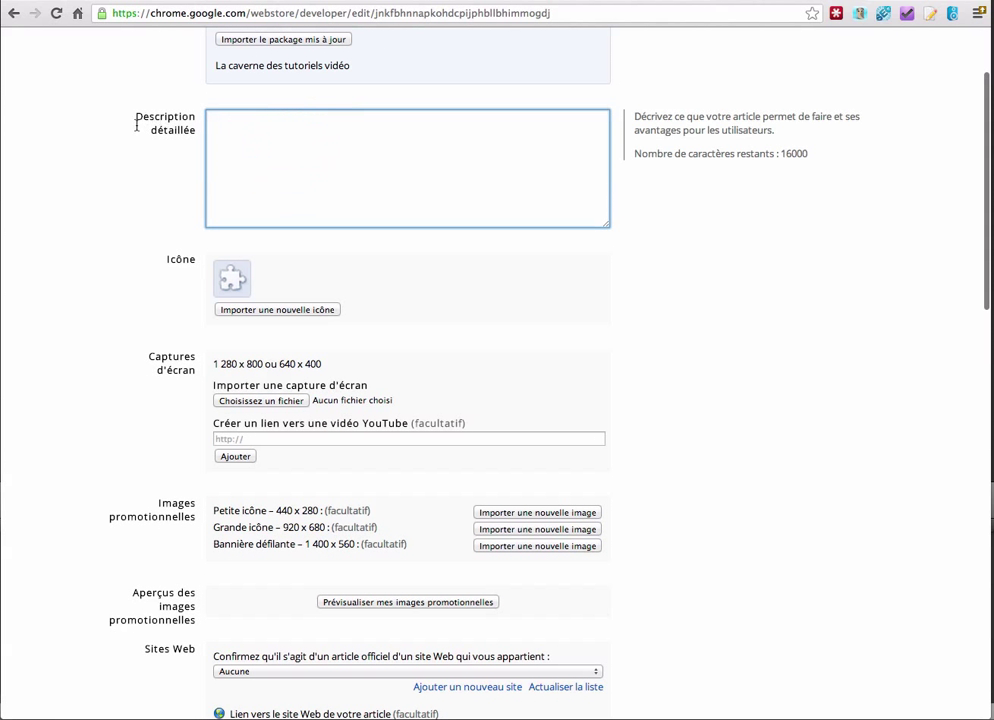
scroll(115, 182, up, 3)
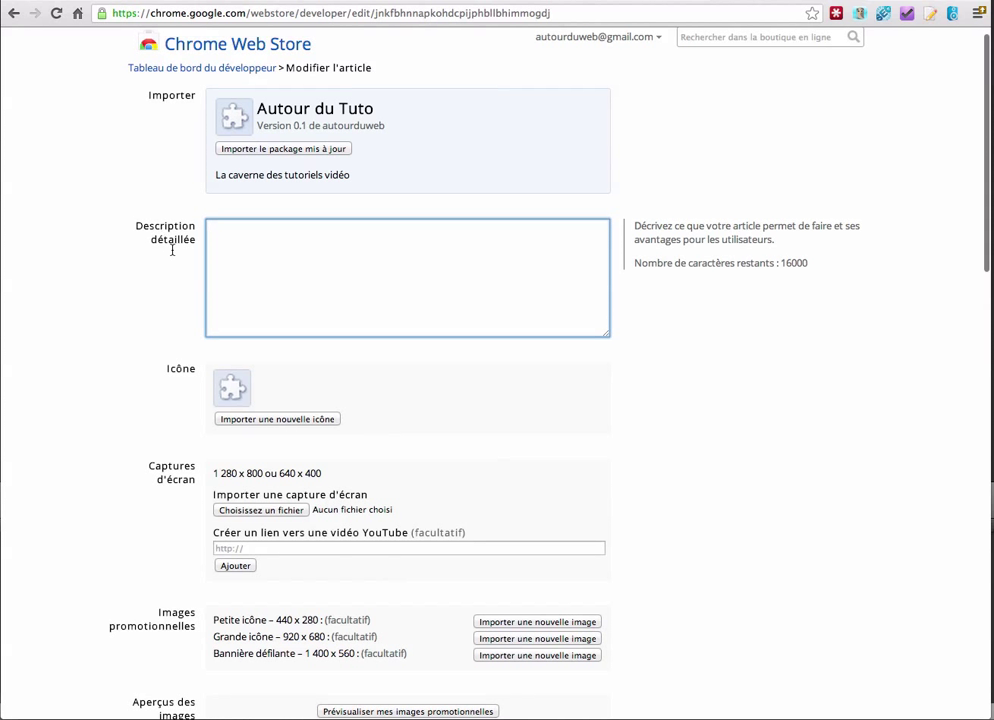
text(App)
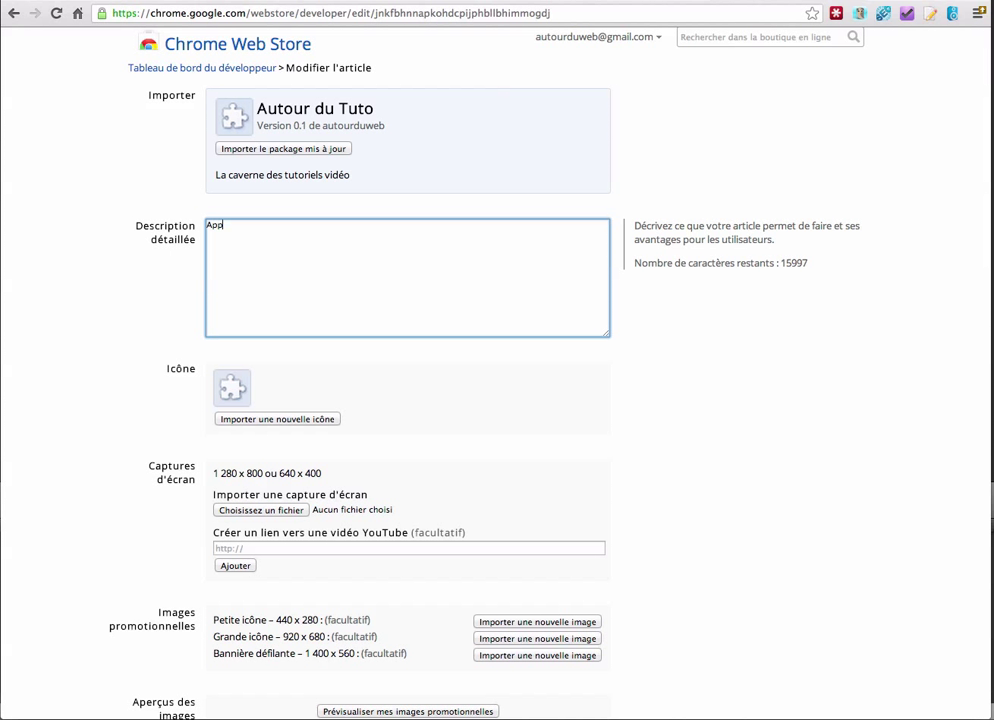
text(lication du blog Autour du Tuto. Elle vo)
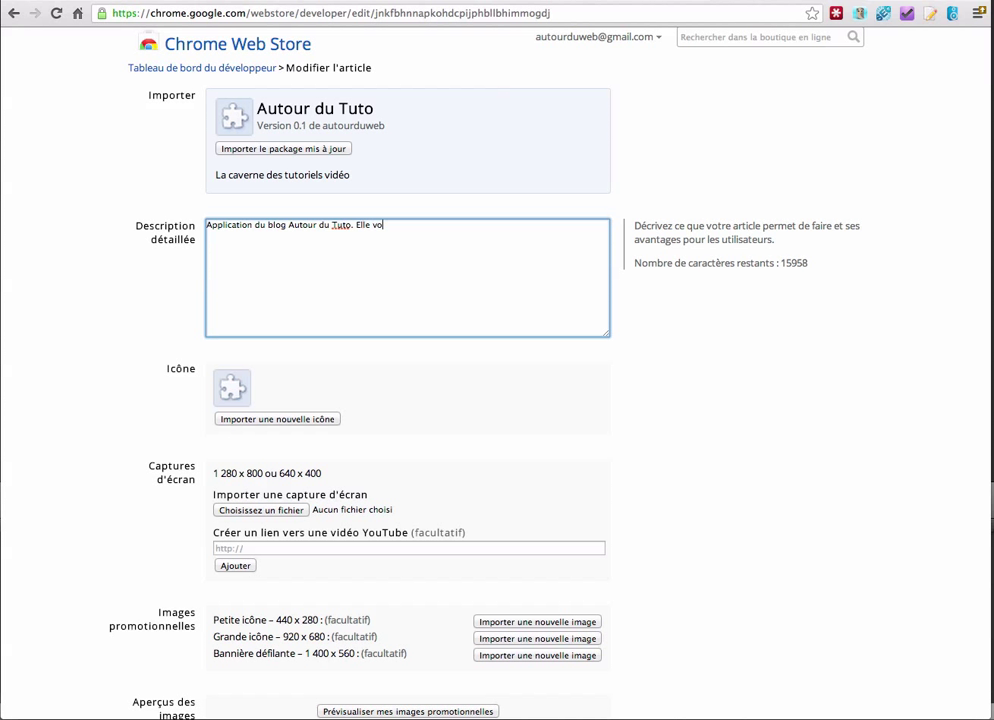
text(us présente de nombreux tutoriels vidéo sur Word)
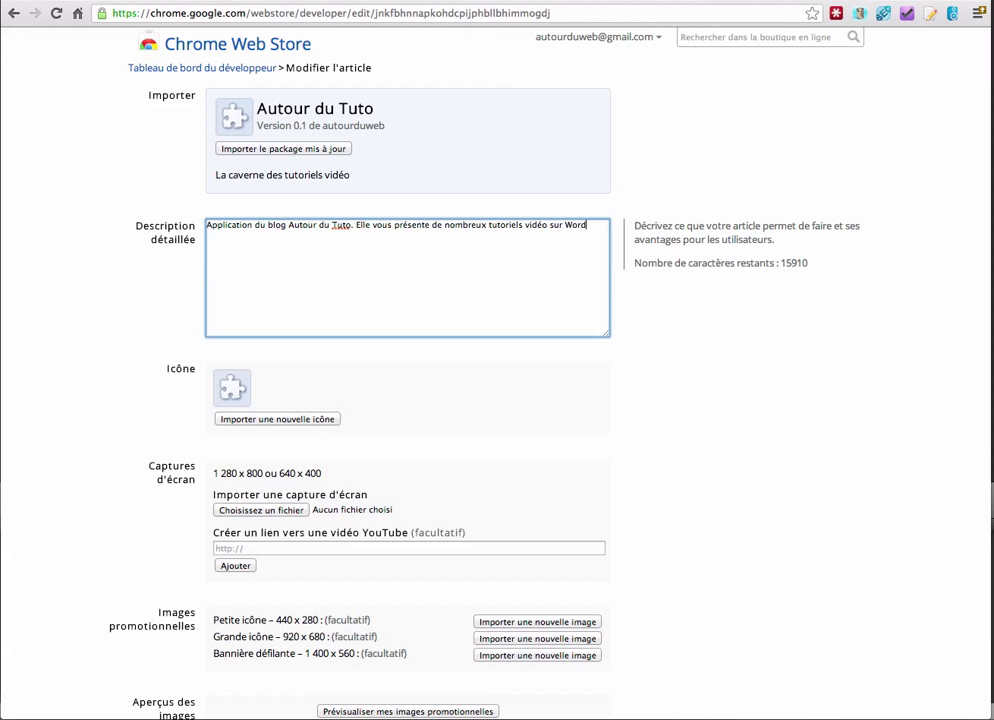
text(Press, Internet et les résea)
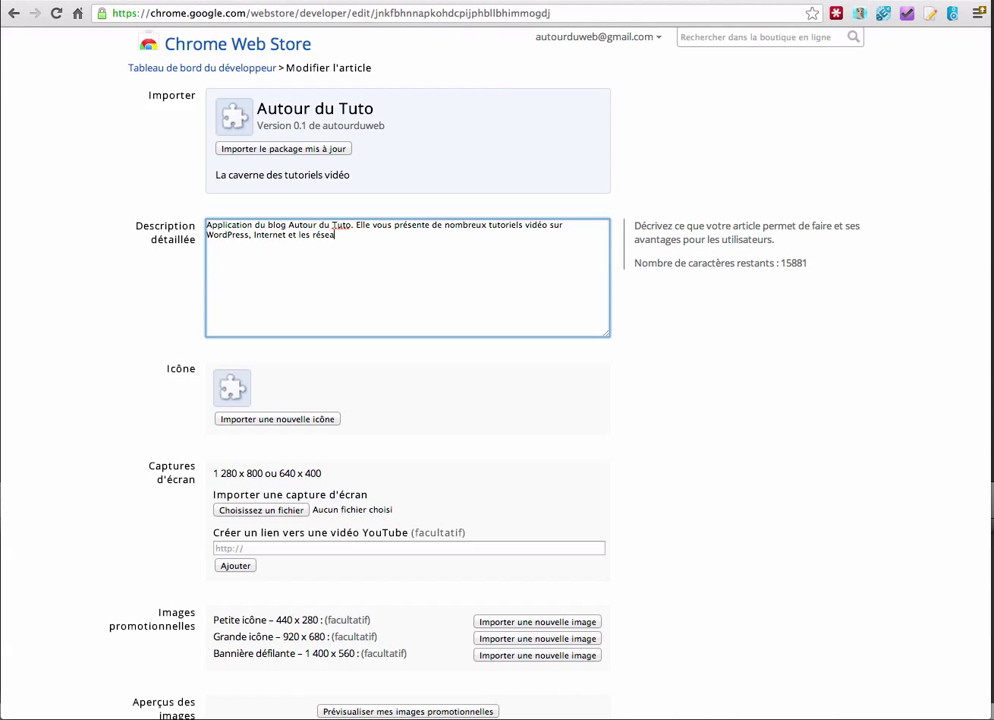
text(iaux...)
Upload icon.png from the chrome-extension folder in Bureau as the item's new icon.
scroll(104, 306, down, 3)
click(262, 334)
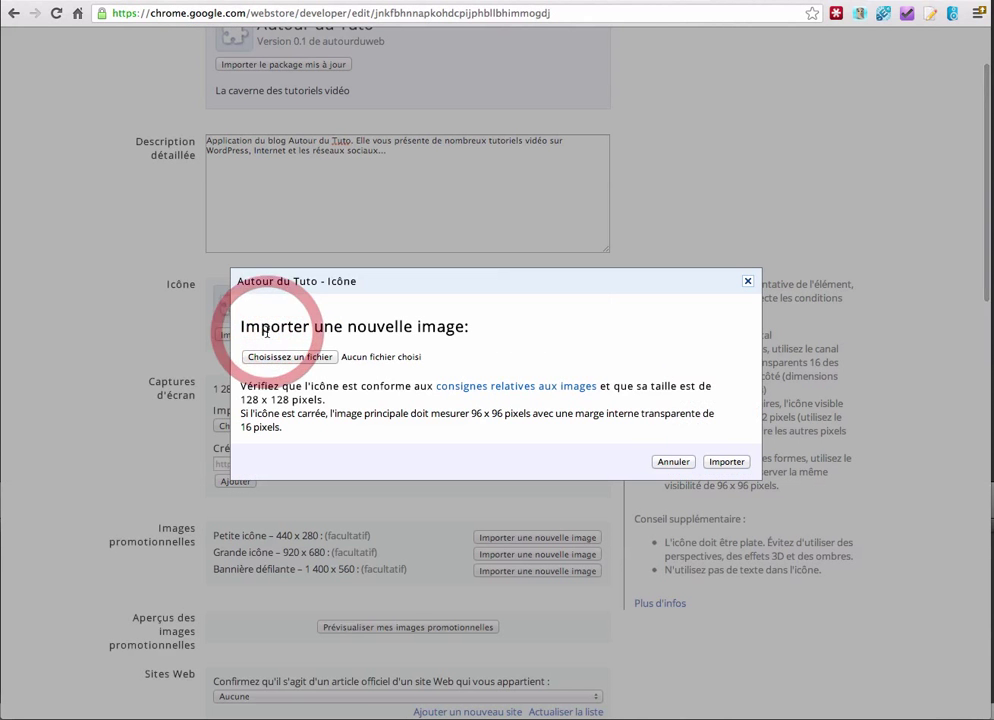
click(290, 357)
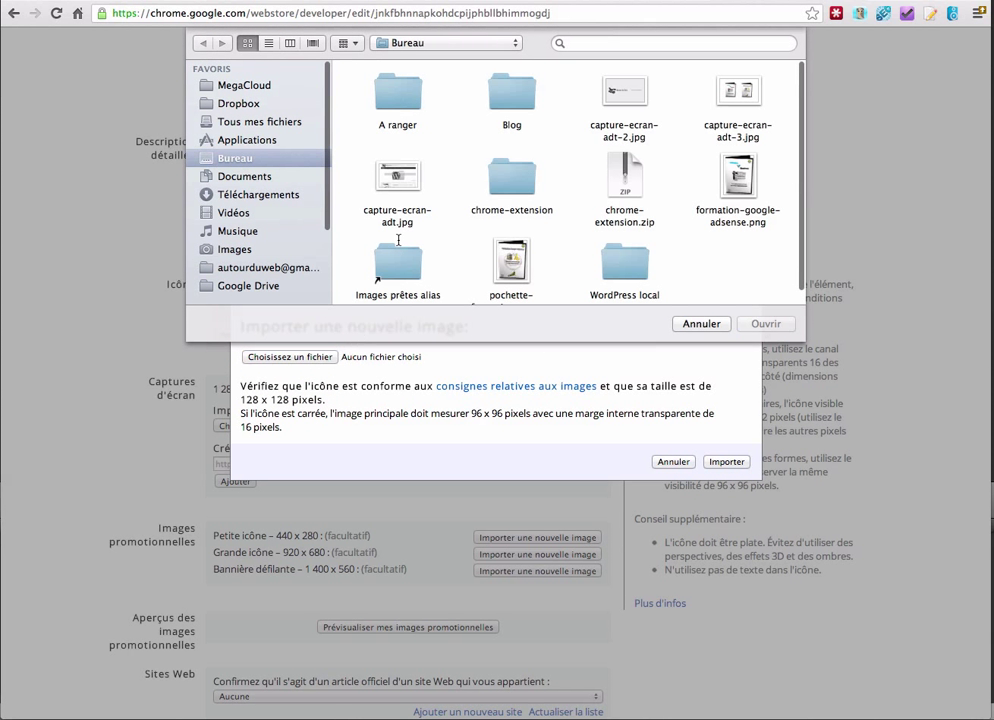
scroll(677, 172, down, 1)
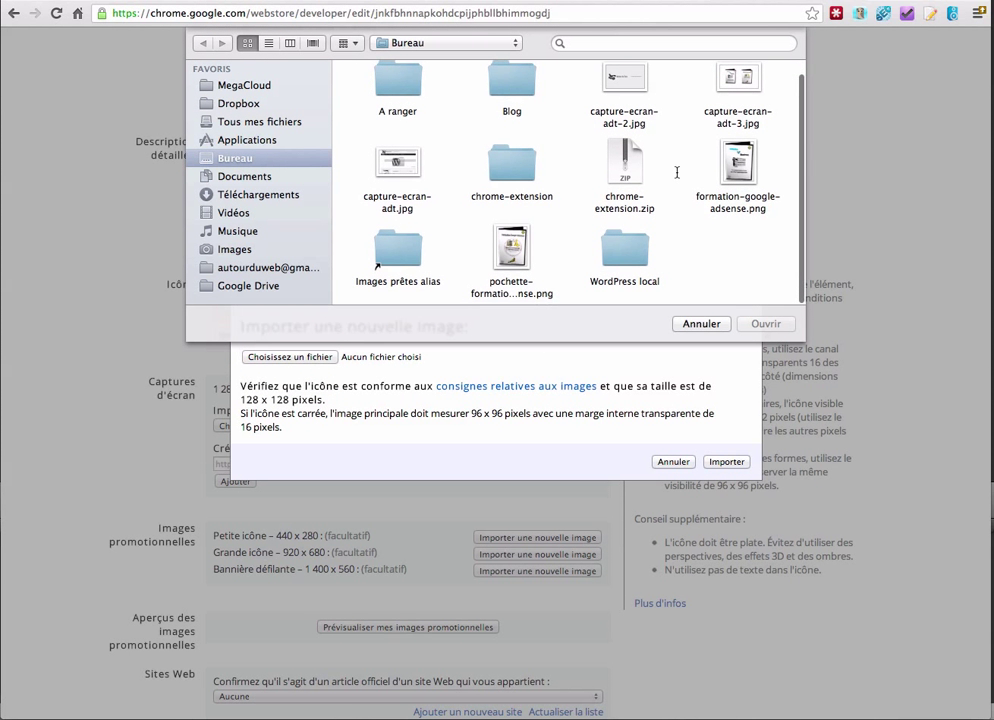
double_click(512, 163)
click(398, 92)
click(764, 323)
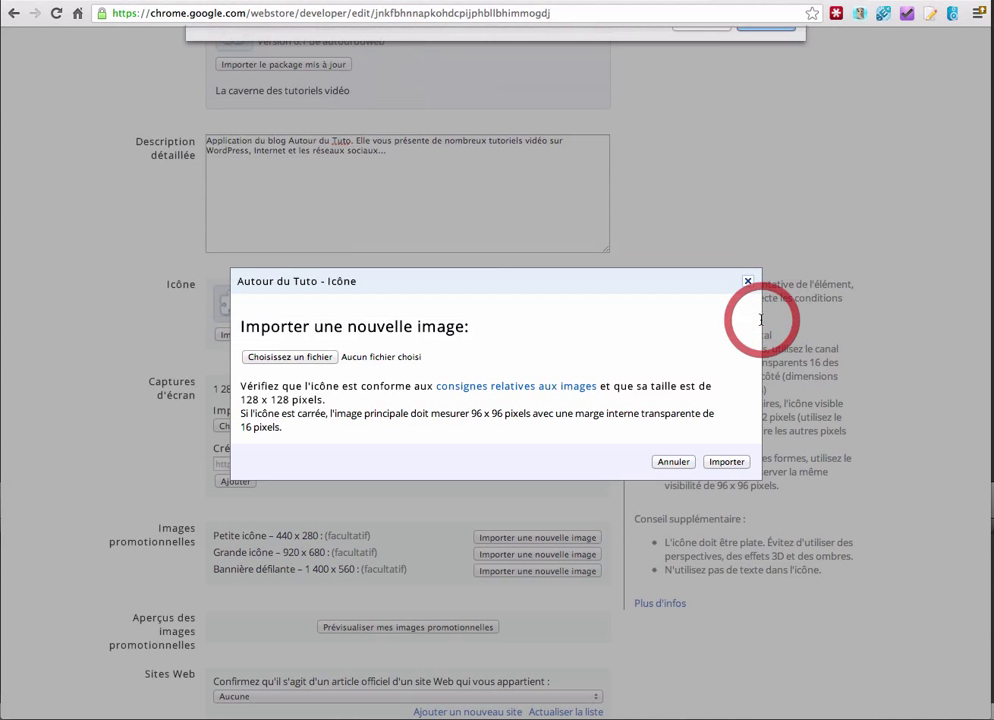
click(726, 461)
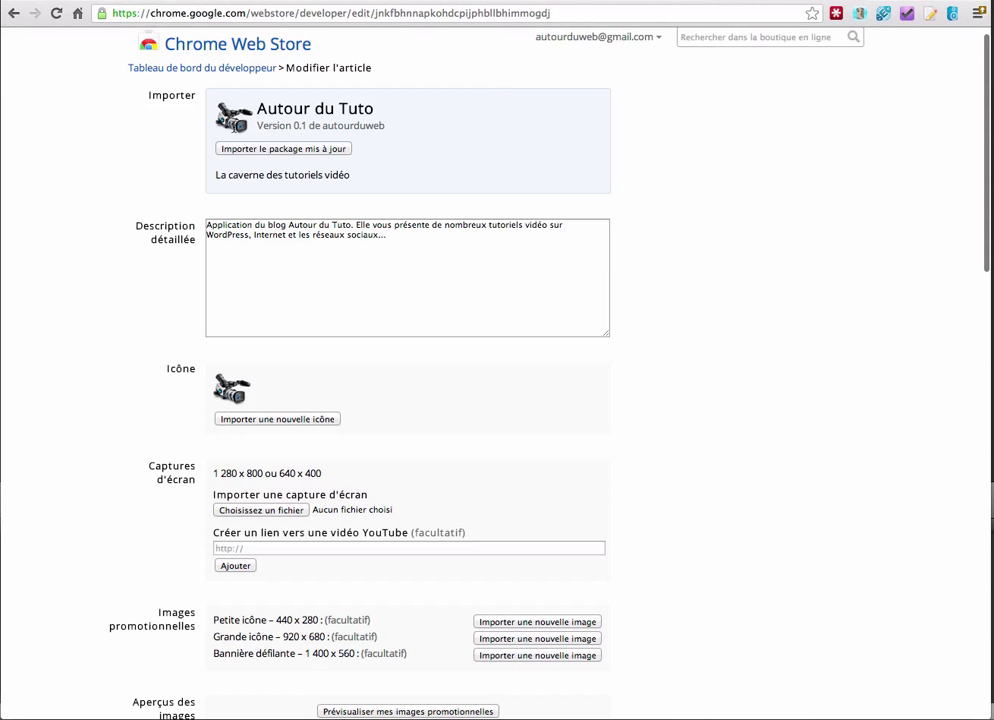
Upload capture-ecran-adt.jpg from the Bureau folder as the item's first screenshot.
scroll(168, 207, down, 1)
scroll(168, 207, down, 5)
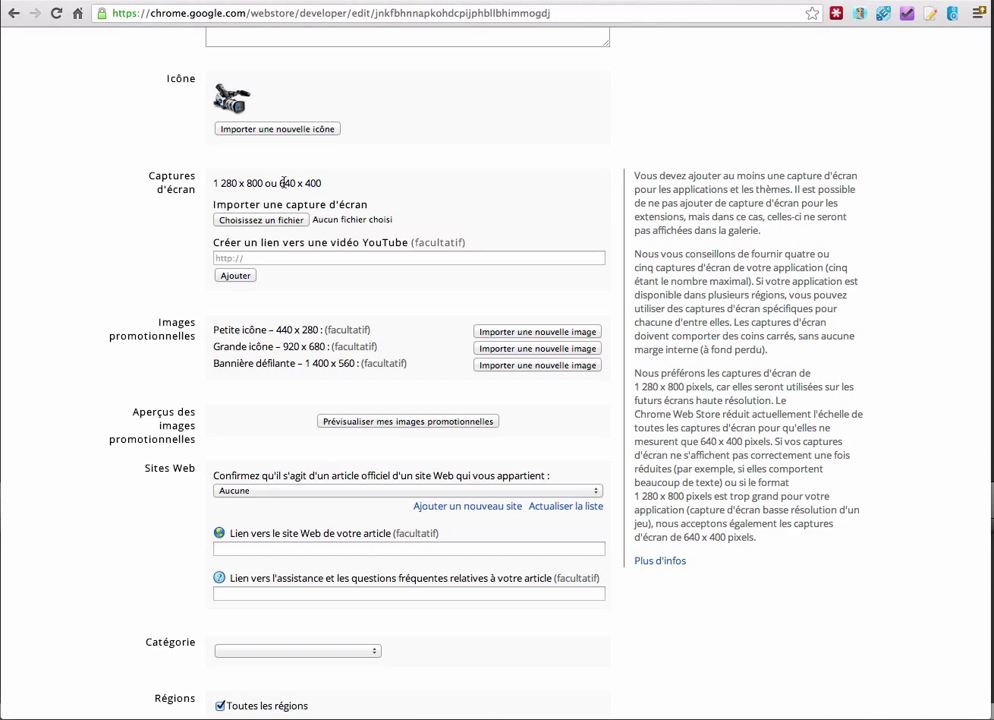
click(279, 220)
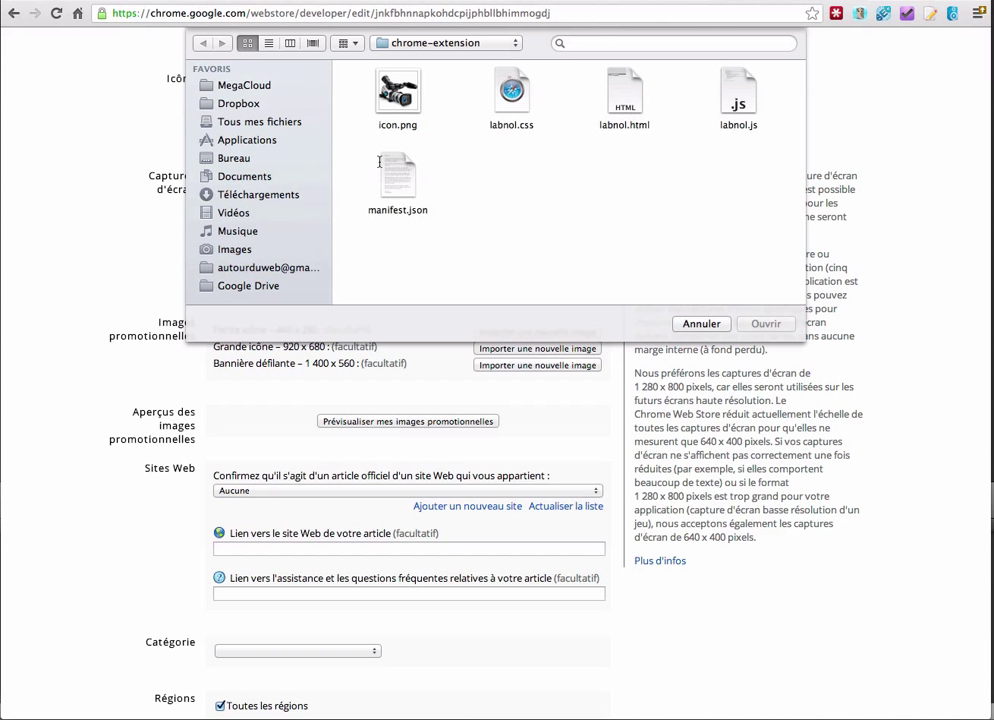
click(232, 158)
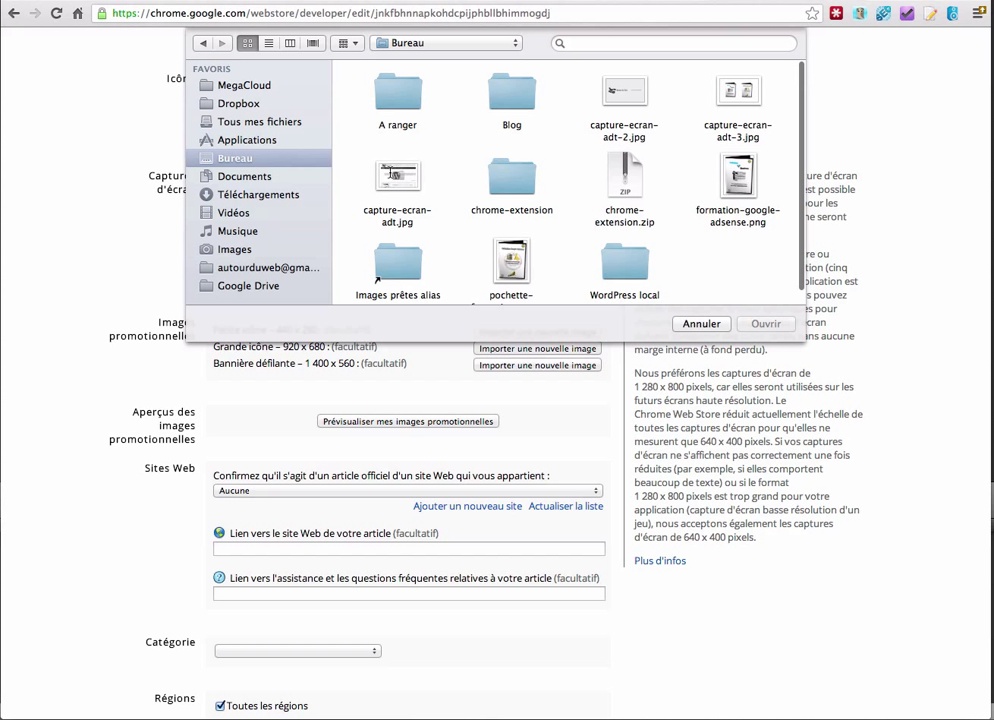
double_click(390, 170)
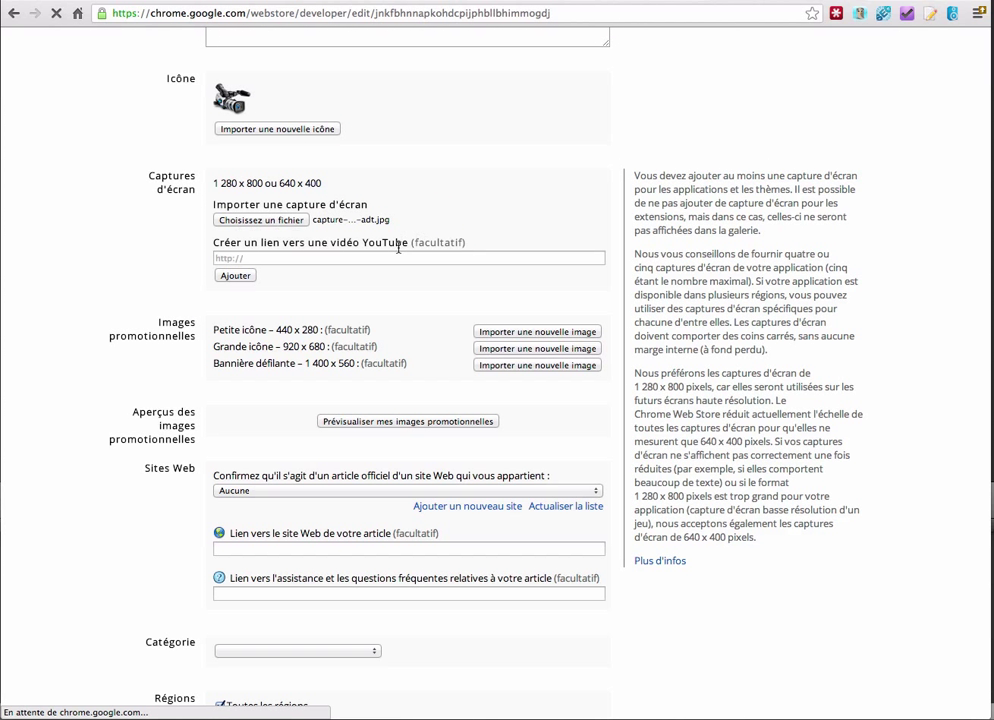
click(235, 275)
Delete the duplicate second screenshot from the item's screenshots.
scroll(100, 340, down, 3)
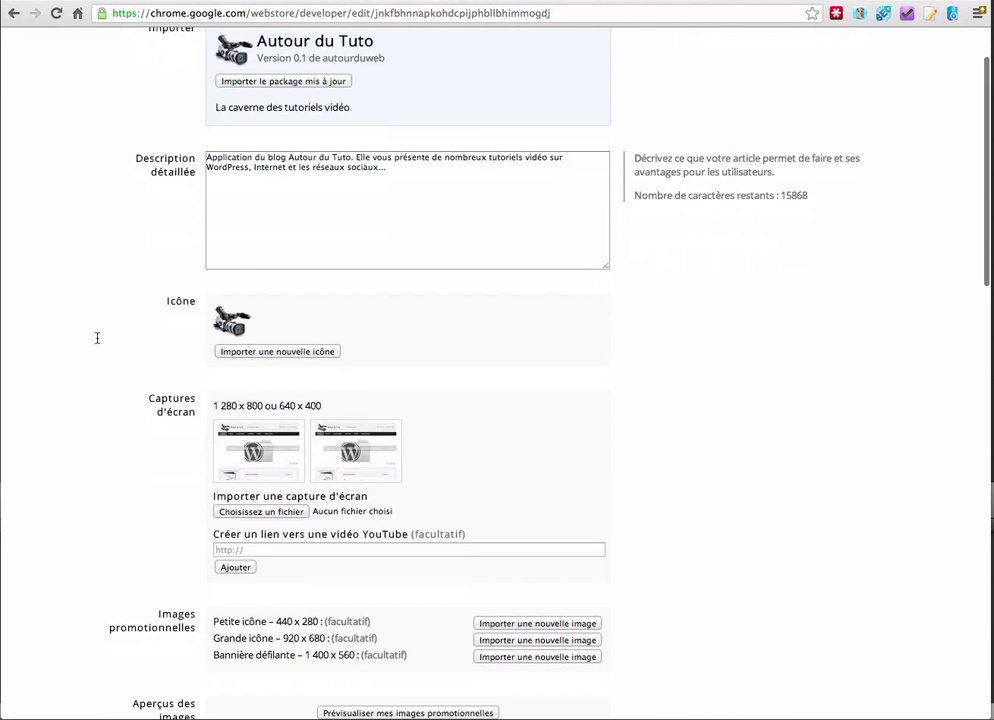
mouse_move(332, 404)
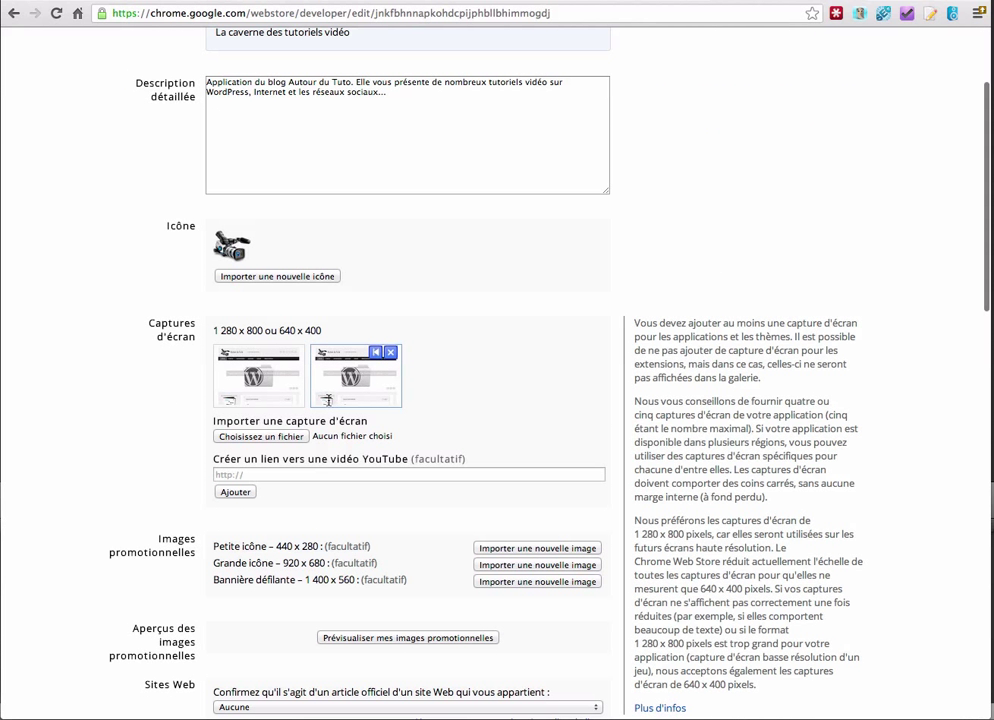
click(390, 352)
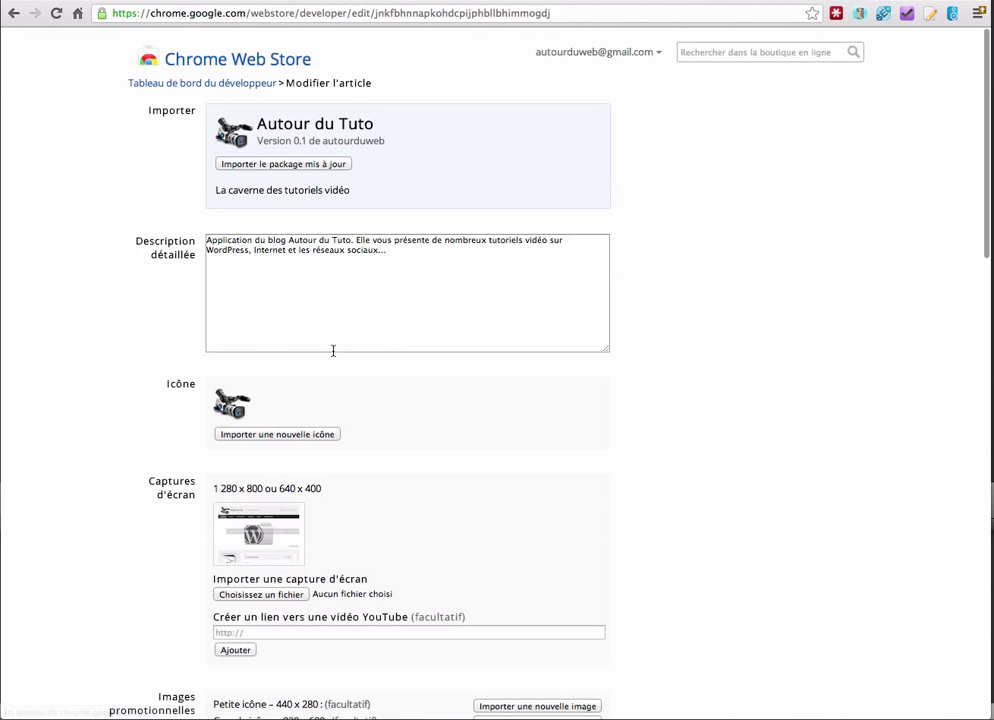
Upload capture-ecran-adt-2.jpg and capture-ecran-adt-3.jpg from the Bureau folder as additional screenshots.
scroll(235, 355, down, 5)
click(304, 396)
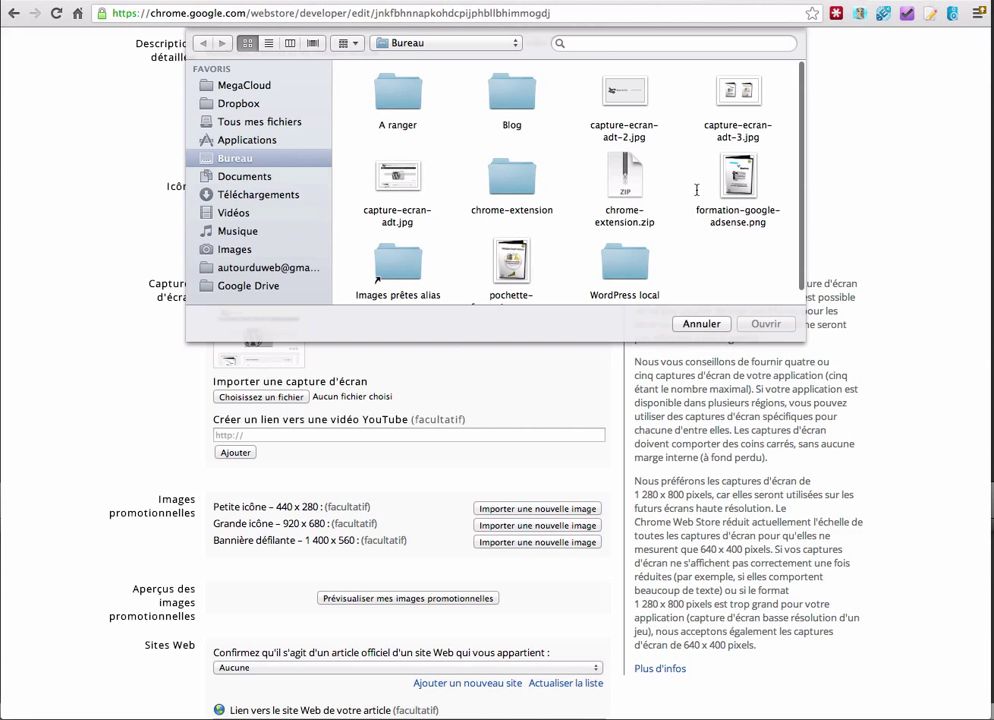
click(624, 88)
click(760, 322)
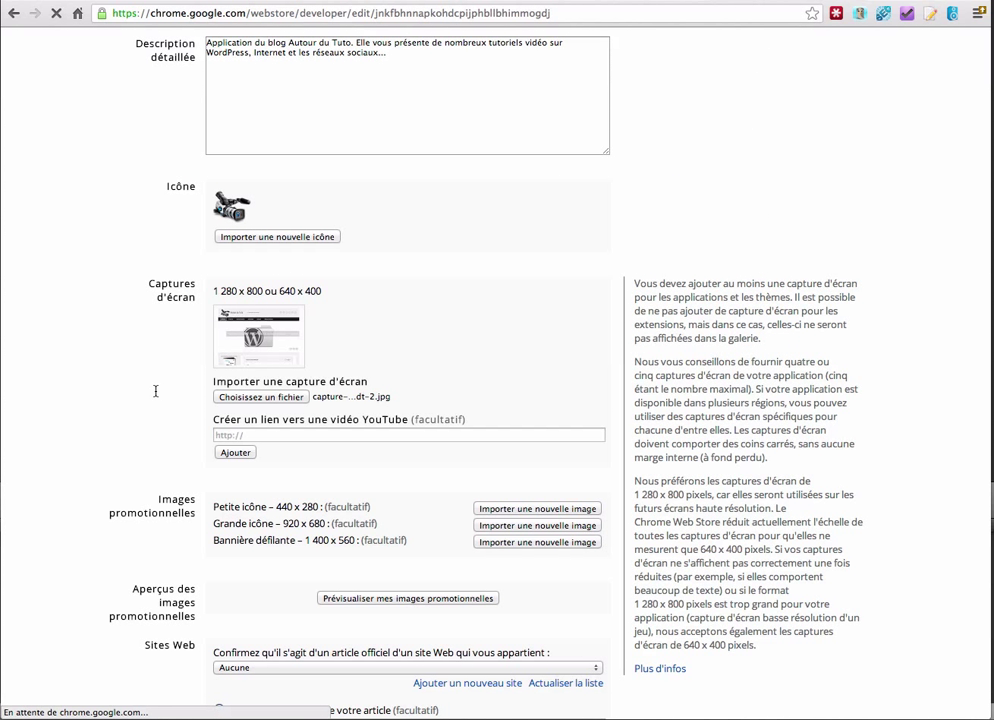
scroll(184, 388, down, 5)
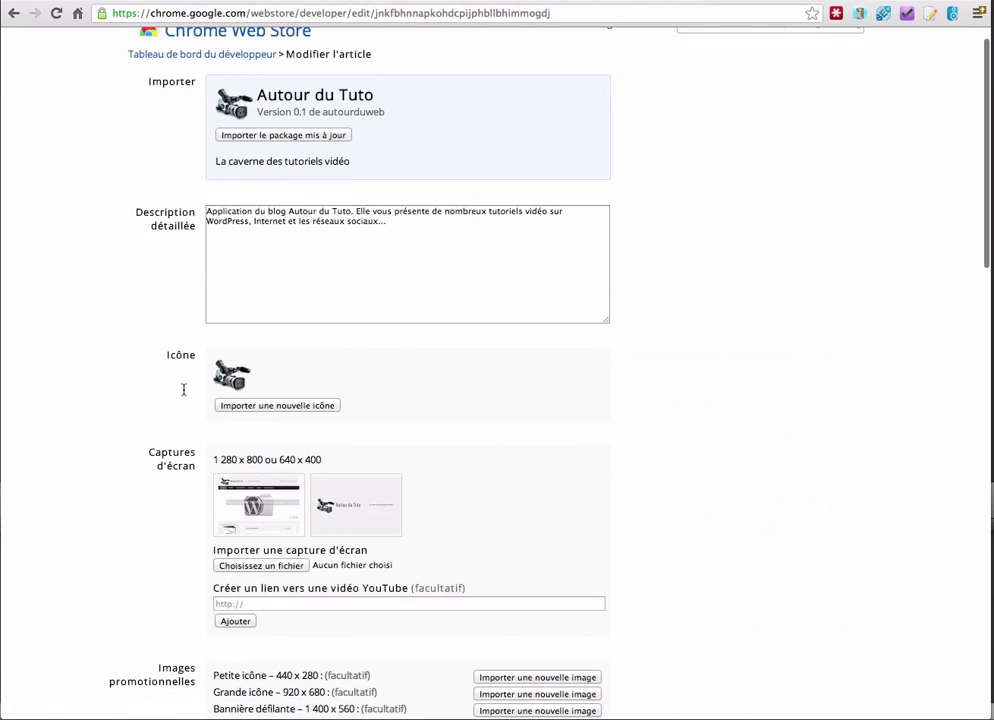
click(266, 350)
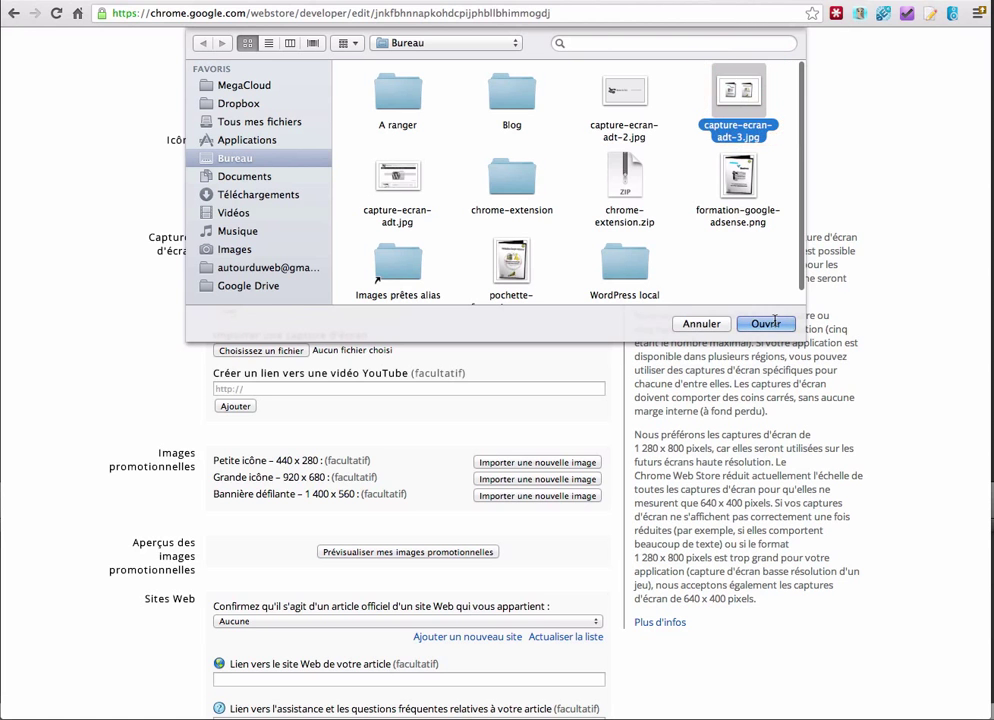
click(766, 323)
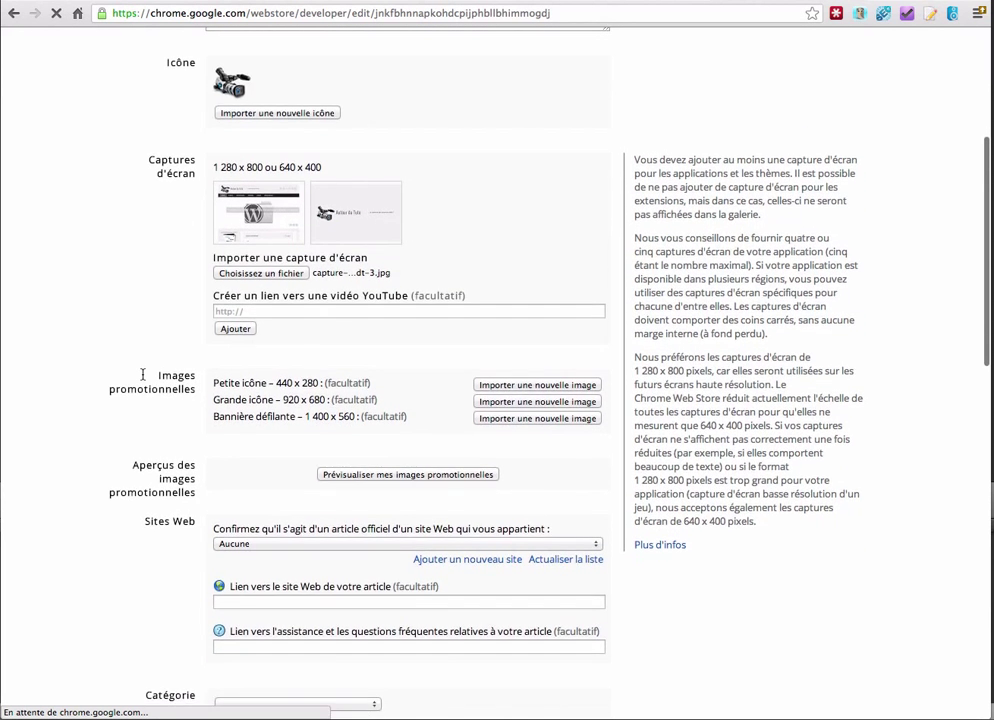
scroll(180, 370, down, 3)
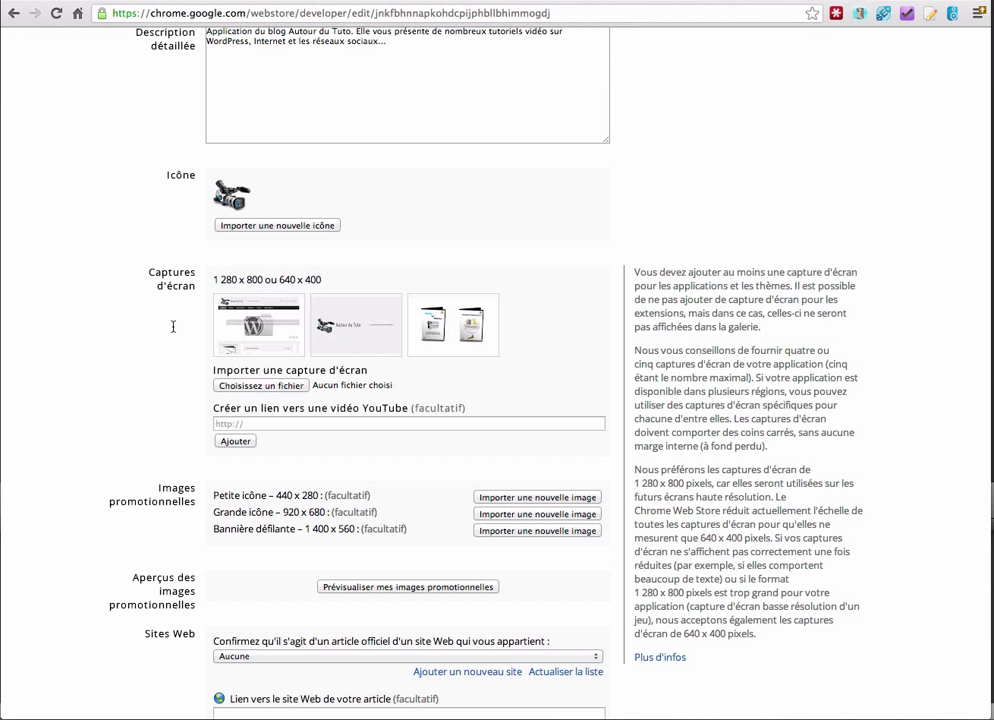
scroll(171, 326, down, 2)
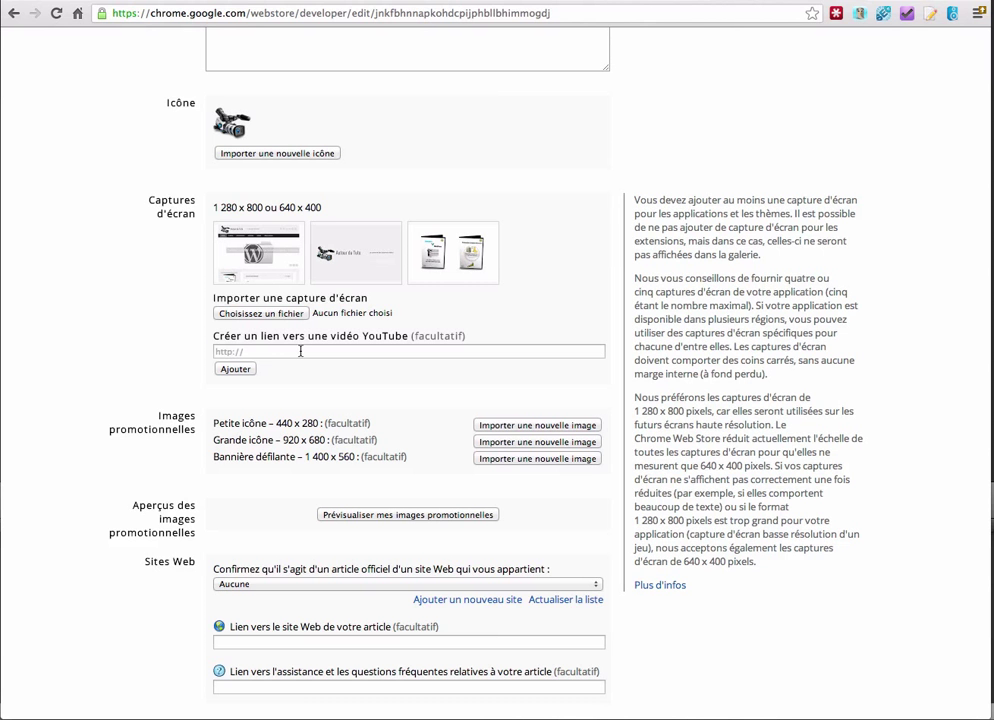
scroll(98, 352, down, 4)
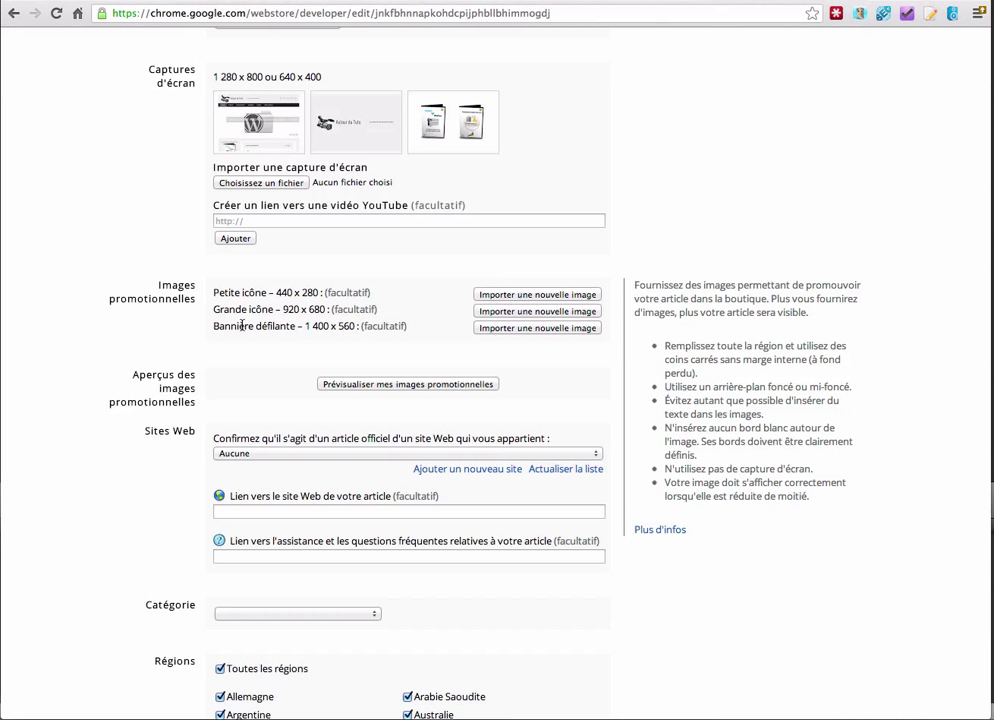
scroll(197, 324, down, 1)
scroll(197, 324, down, 3)
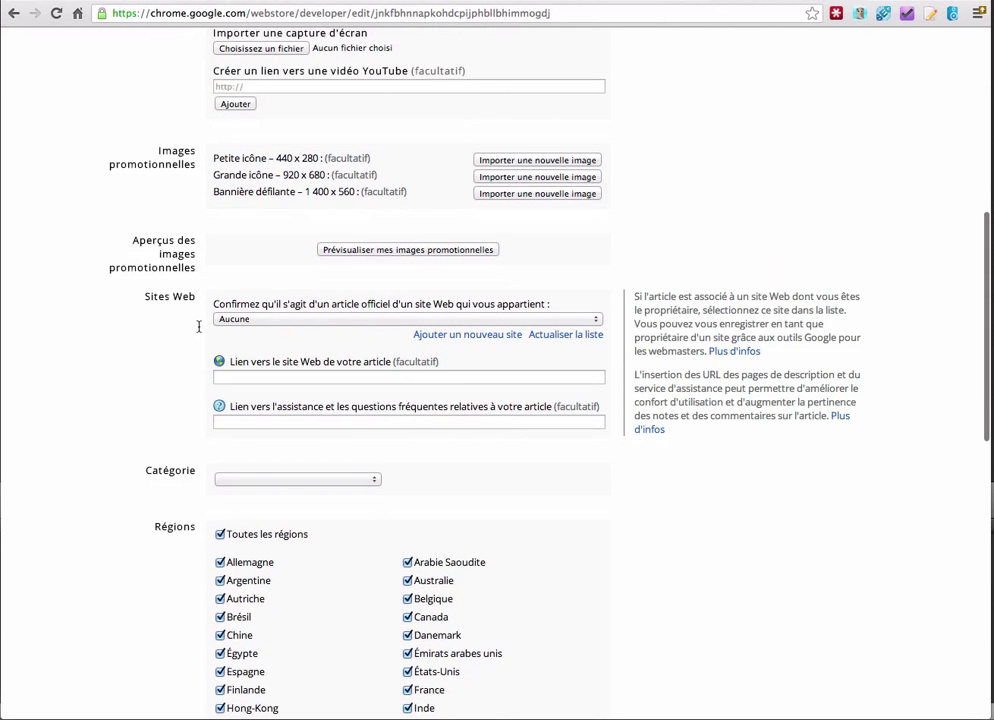
click(301, 319)
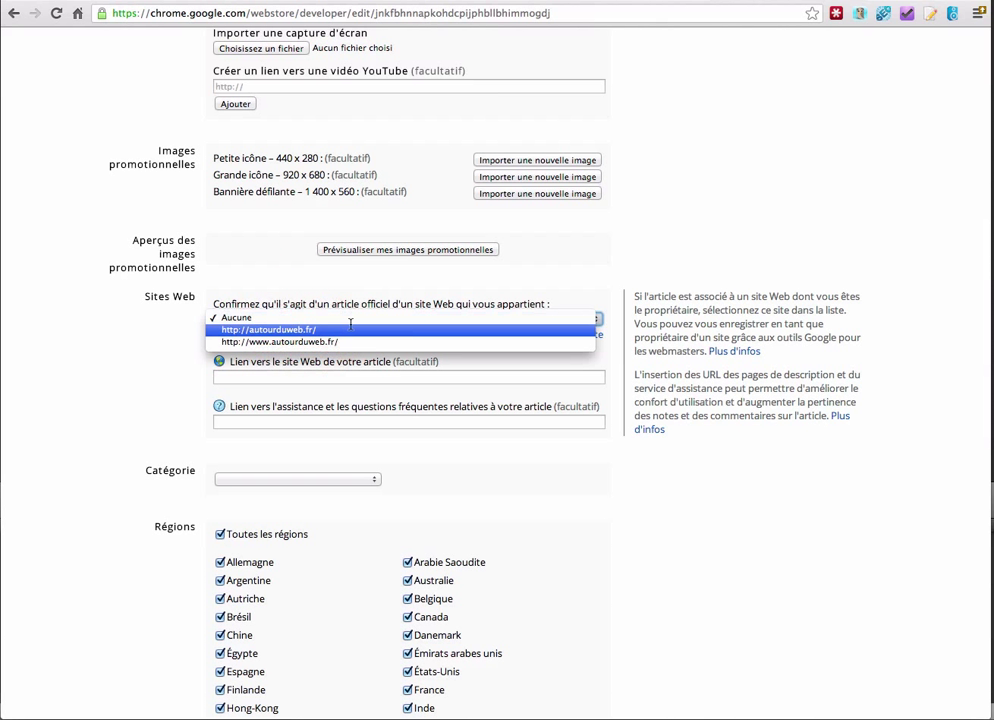
click(351, 324)
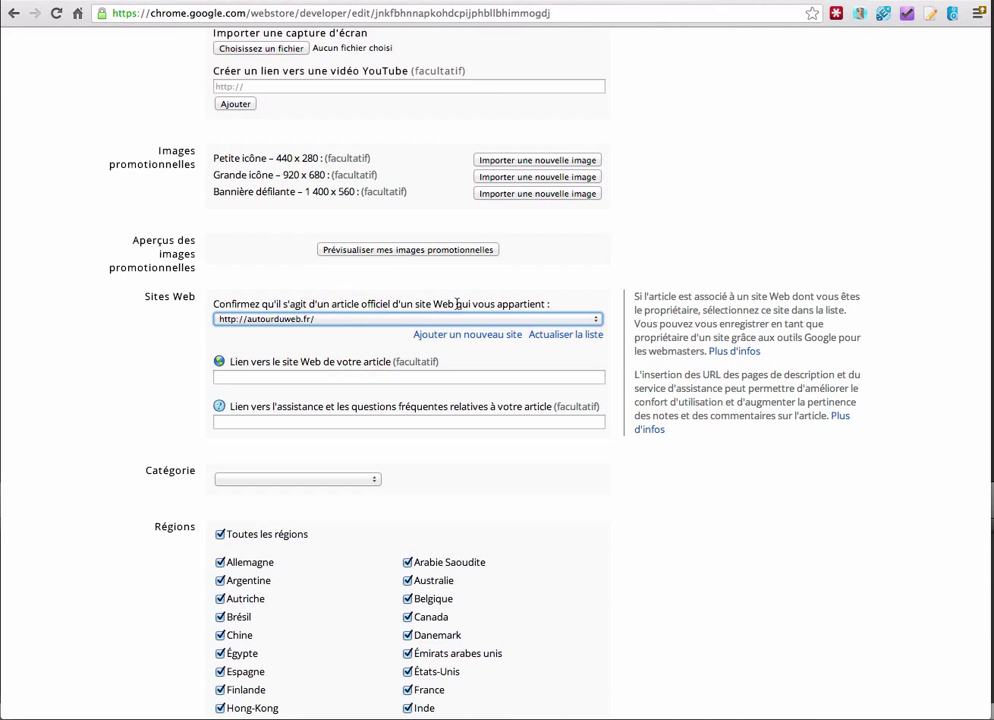
click(330, 319)
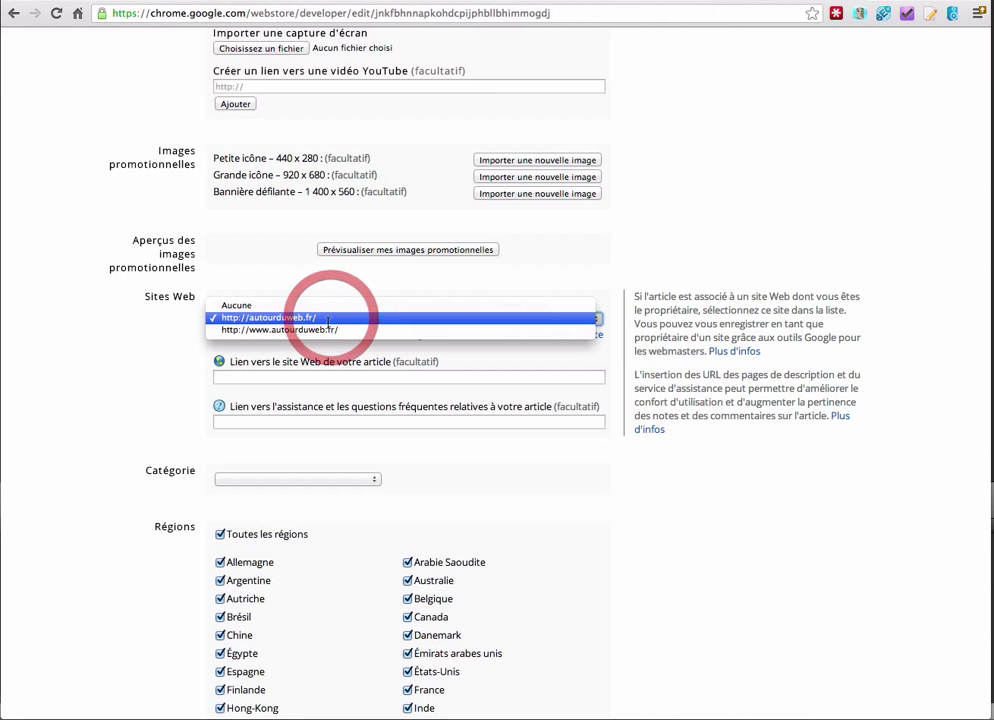
click(327, 329)
Set the item's category to Blogs and check the regions selected for distribution.
scroll(189, 308, down, 3)
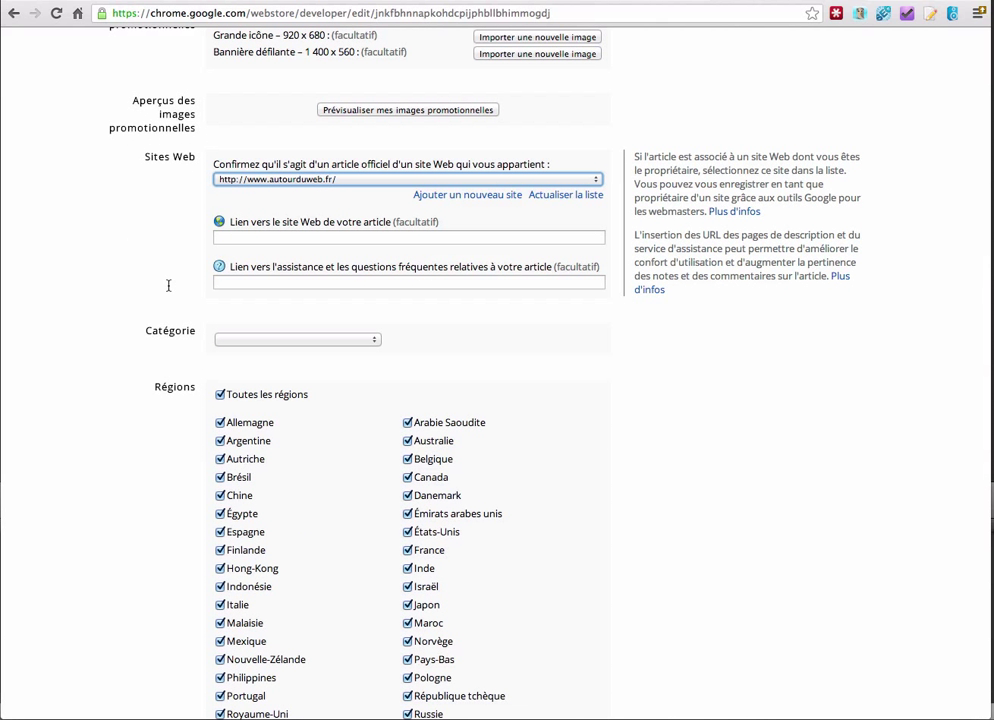
click(295, 334)
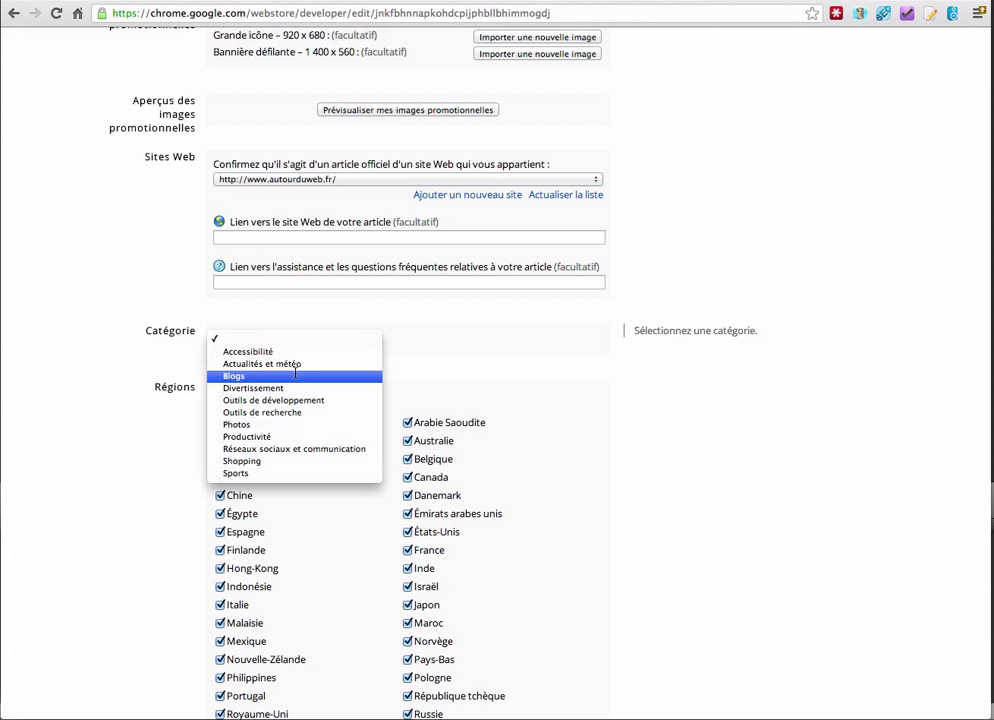
click(295, 375)
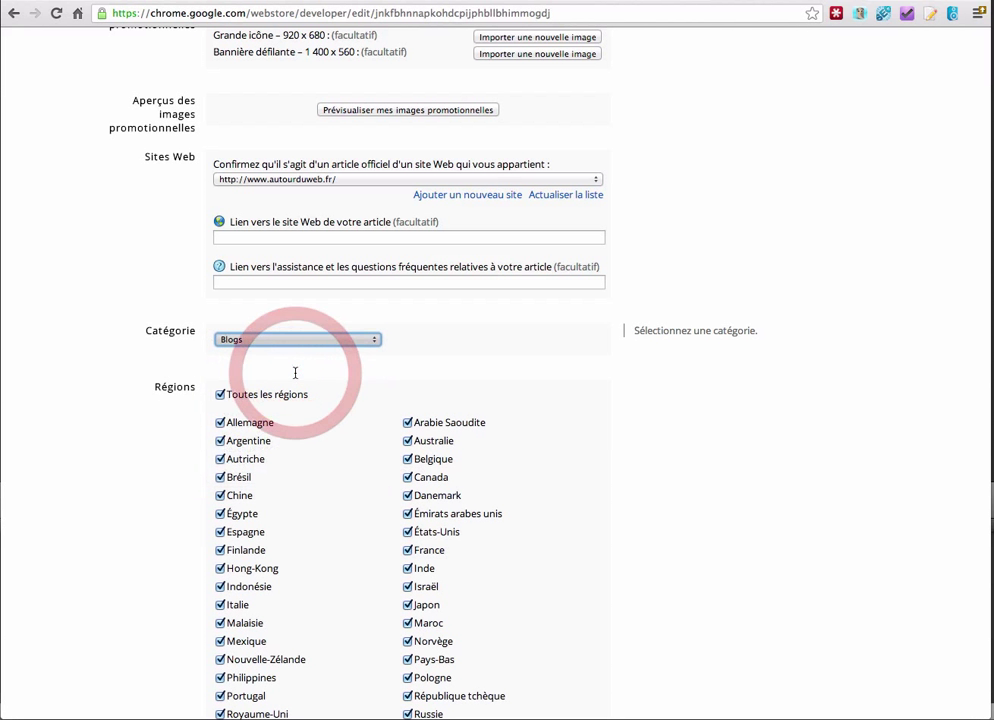
scroll(212, 360, down, 4)
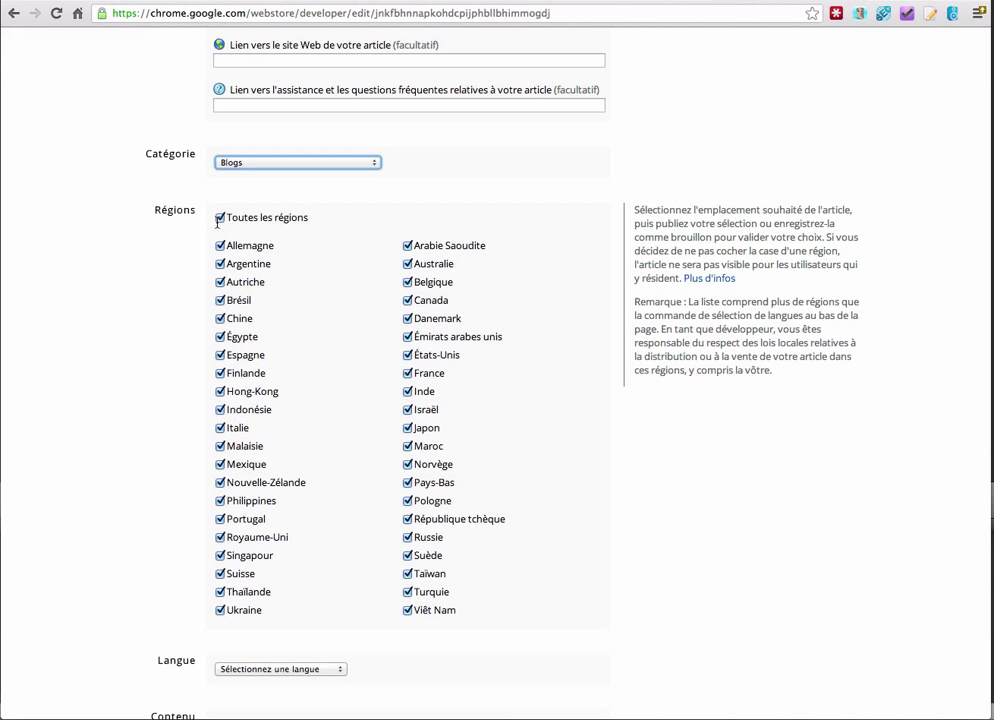
Set the item's language to français.
scroll(110, 190, down, 3)
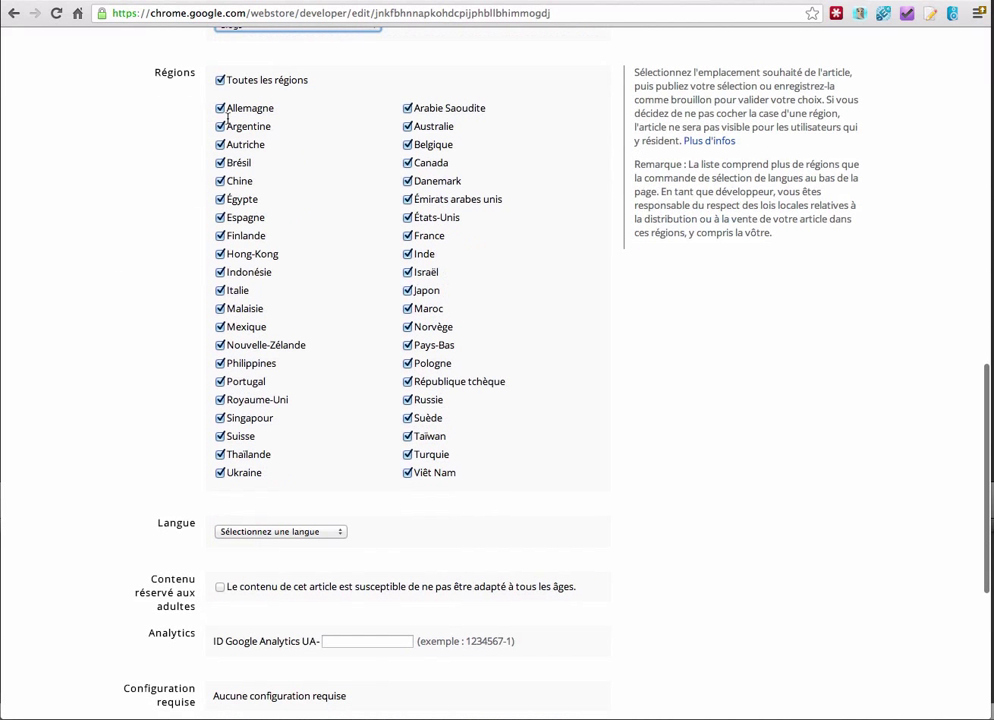
scroll(184, 244, down, 5)
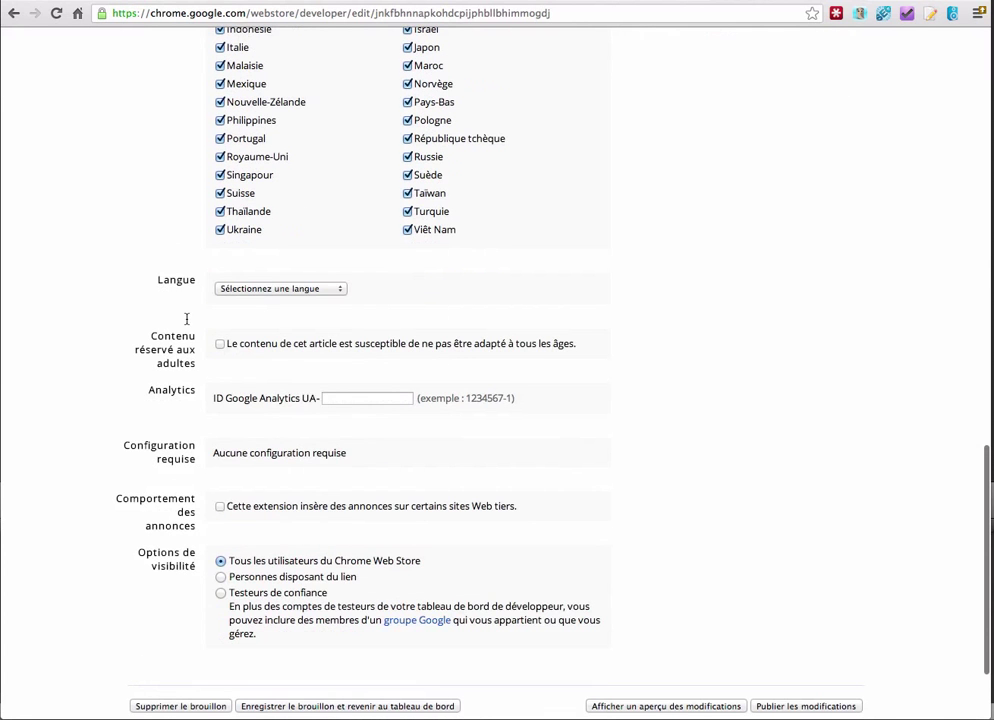
click(261, 287)
scroll(270, 425, down, 3)
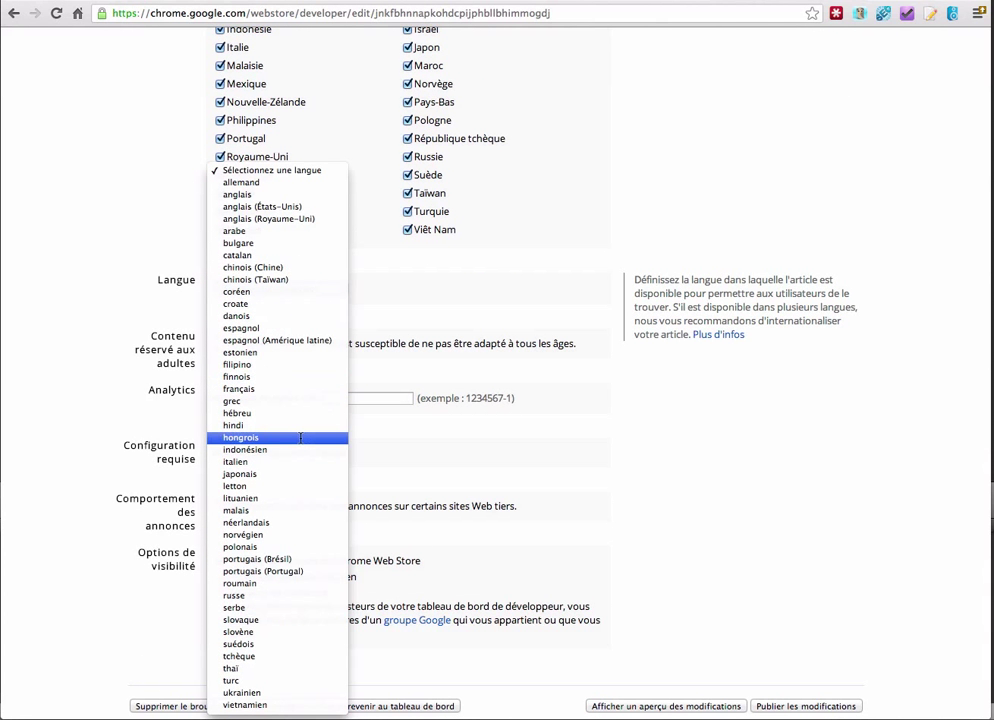
click(257, 388)
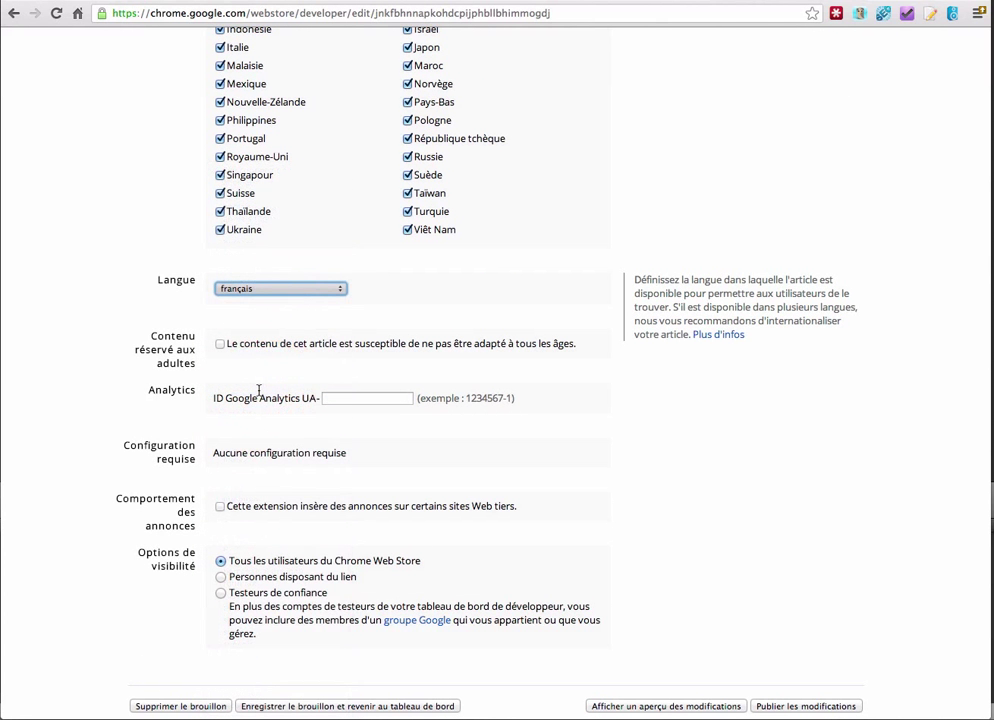
Publish the changes to the Autour du Tuto item on the Chrome Web Store and accept the publication confirmation.
scroll(146, 414, down, 3)
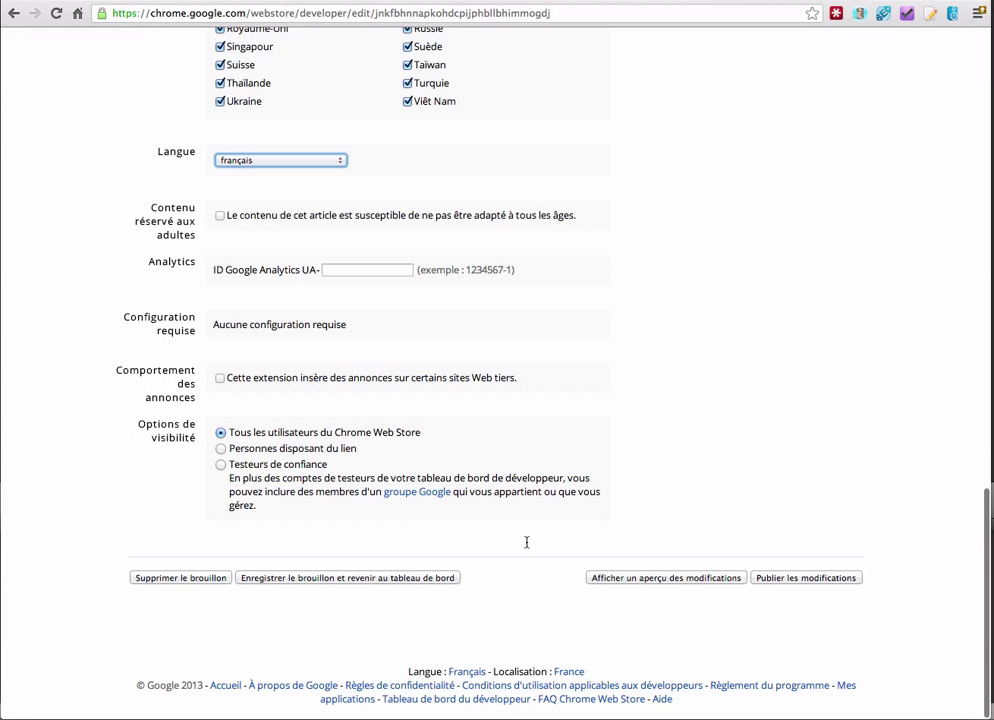
click(794, 580)
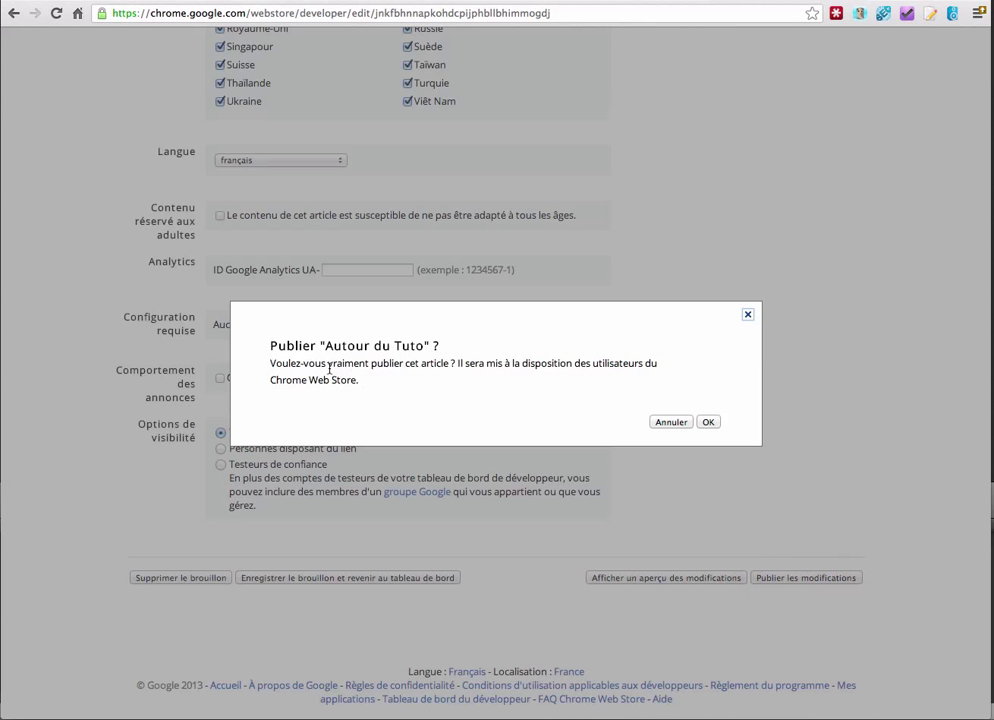
click(709, 422)
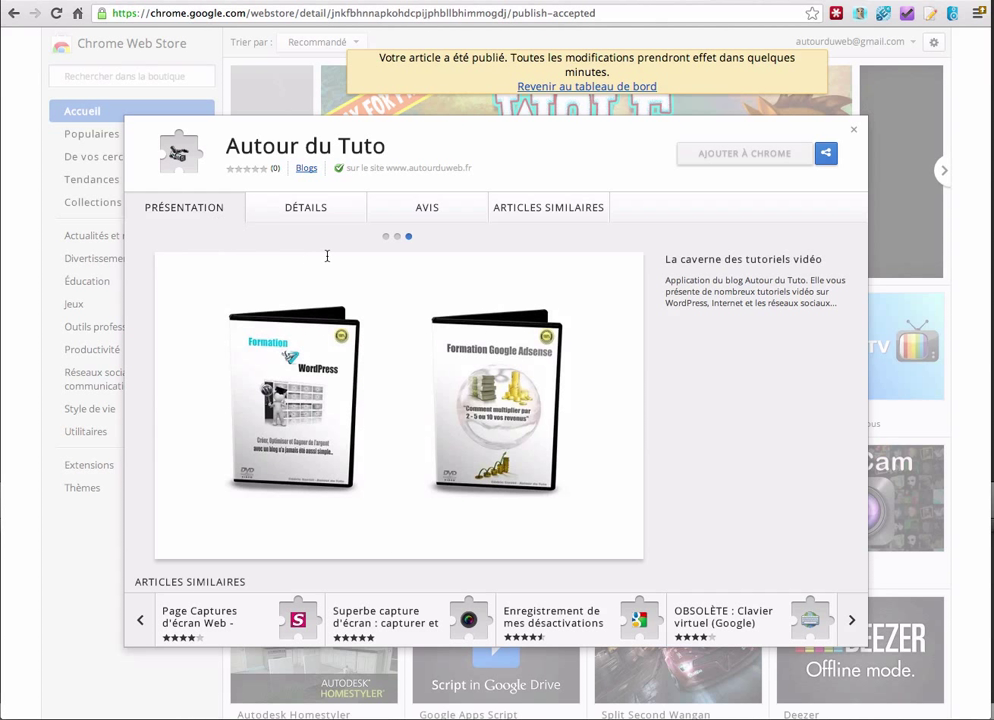
Review the published Autour du Tuto listing: its three screenshots, detailed description, user reviews, similar items and the developer's other items.
click(385, 236)
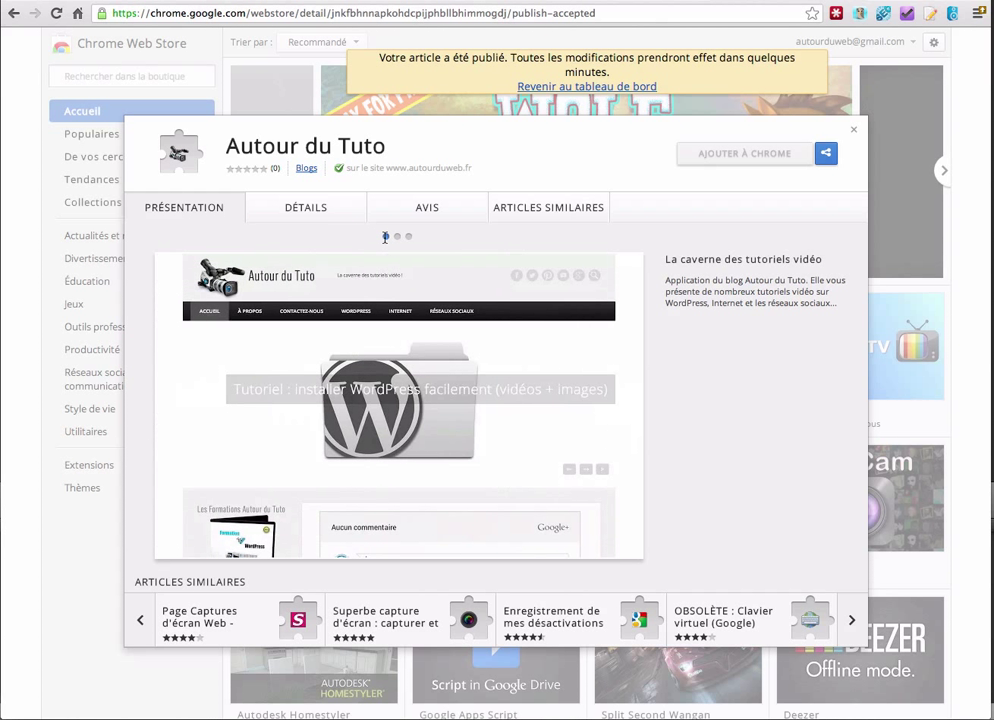
click(397, 236)
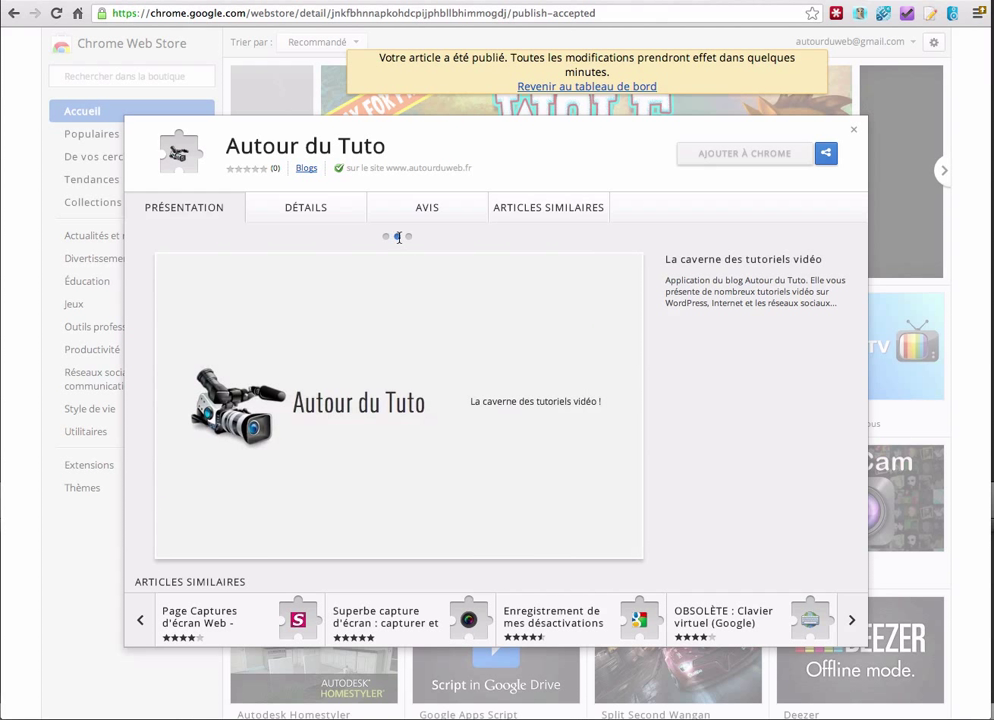
click(408, 236)
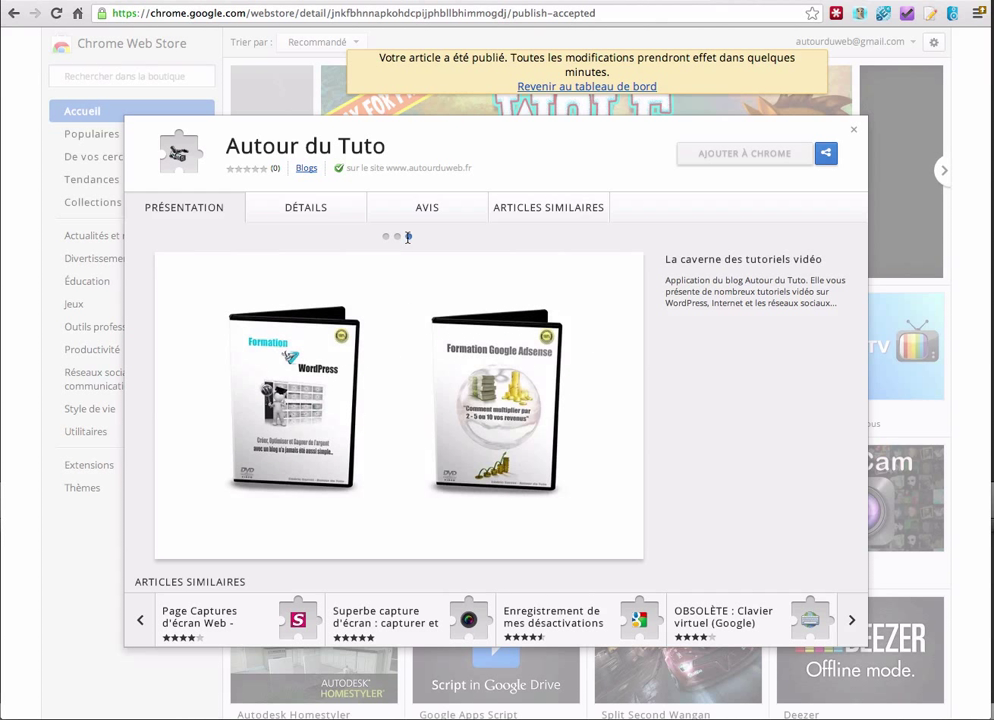
click(284, 200)
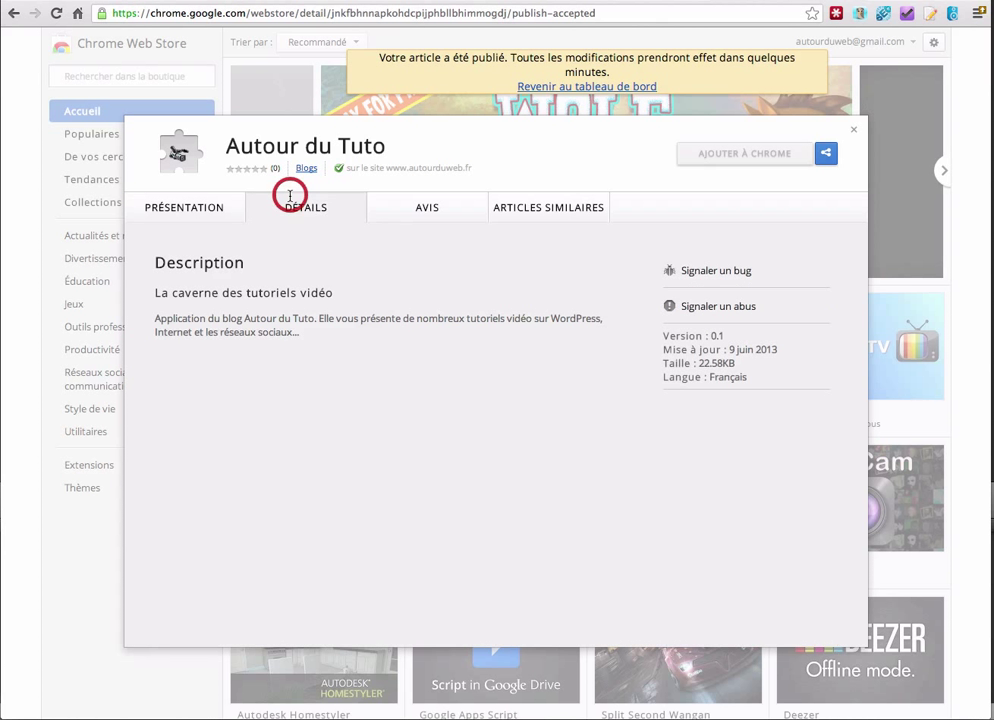
drag(157, 319, 318, 335)
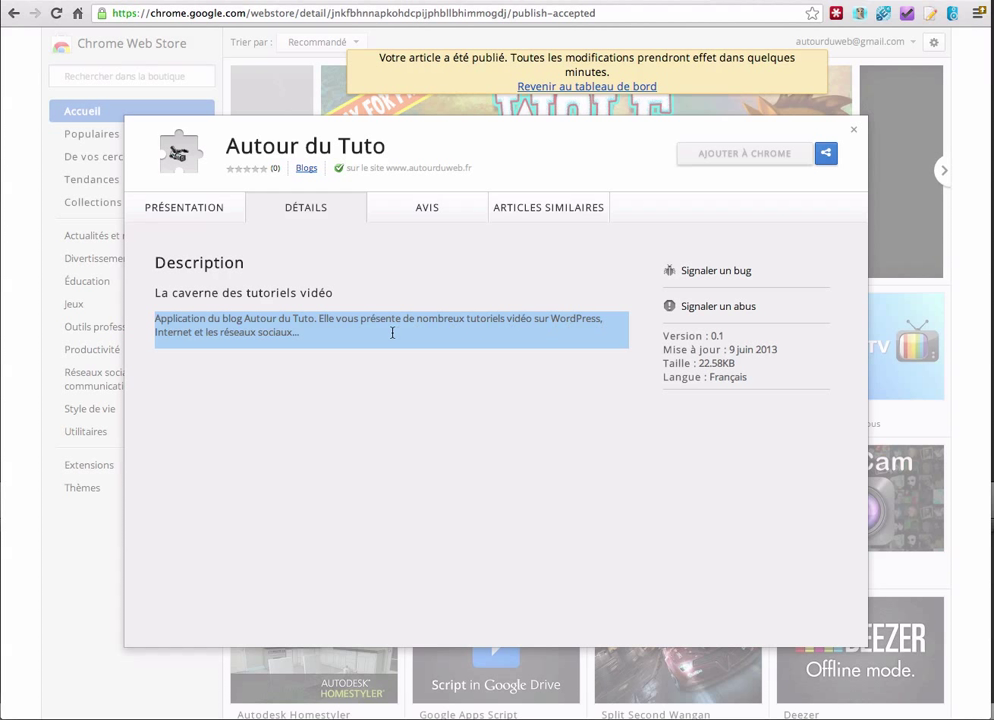
click(423, 207)
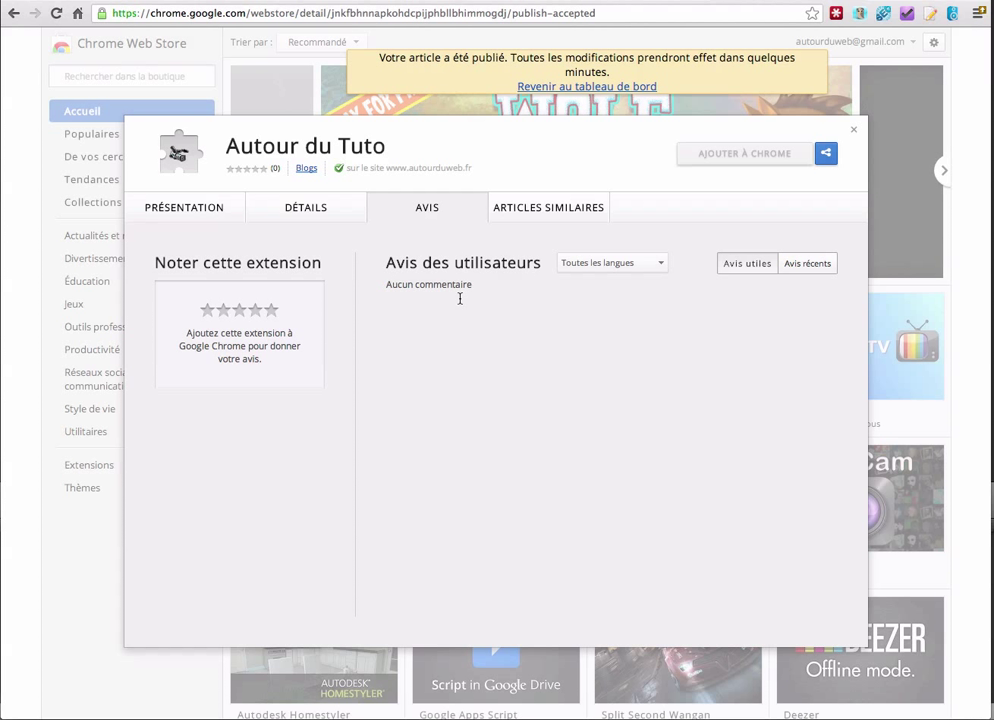
click(521, 210)
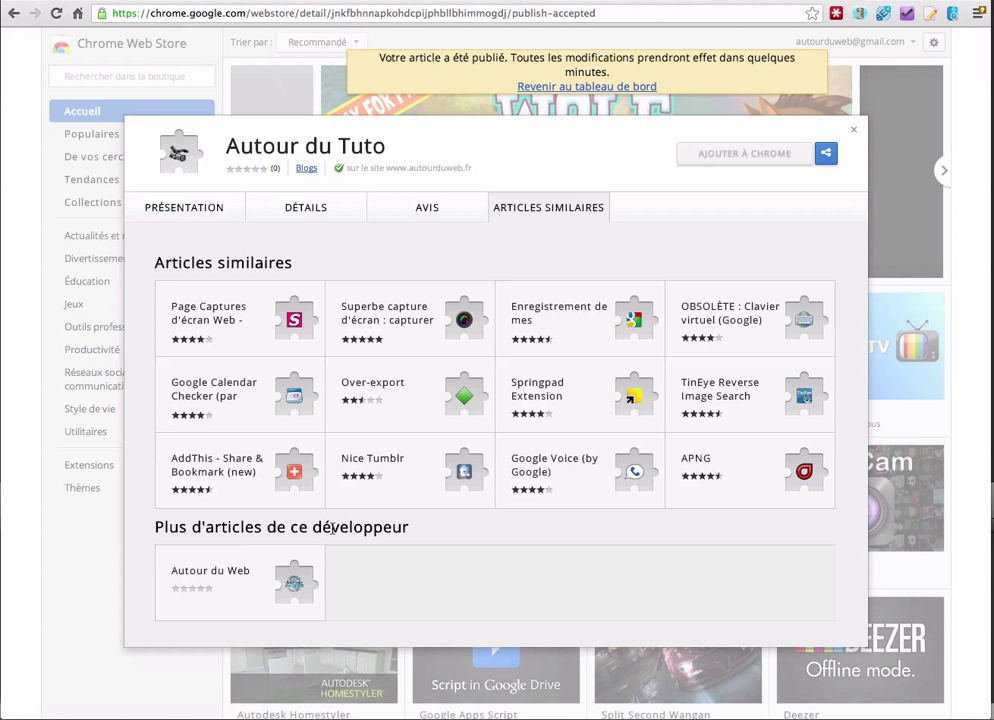
mouse_move(233, 548)
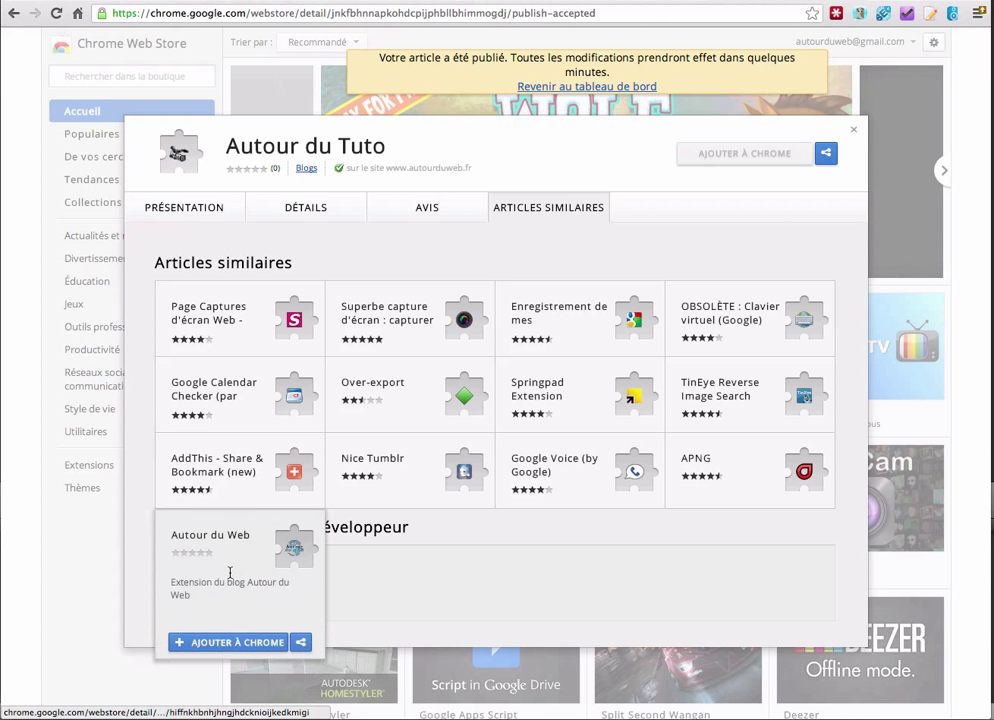